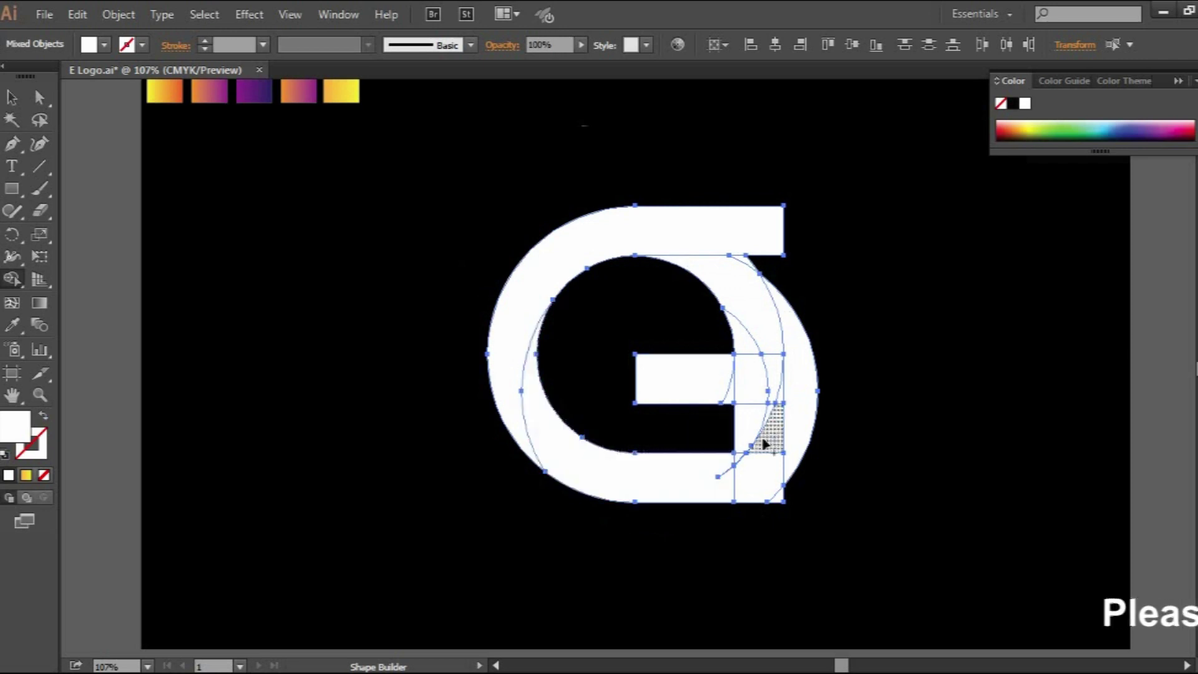
left_click(77, 14)
left_click(107, 99)
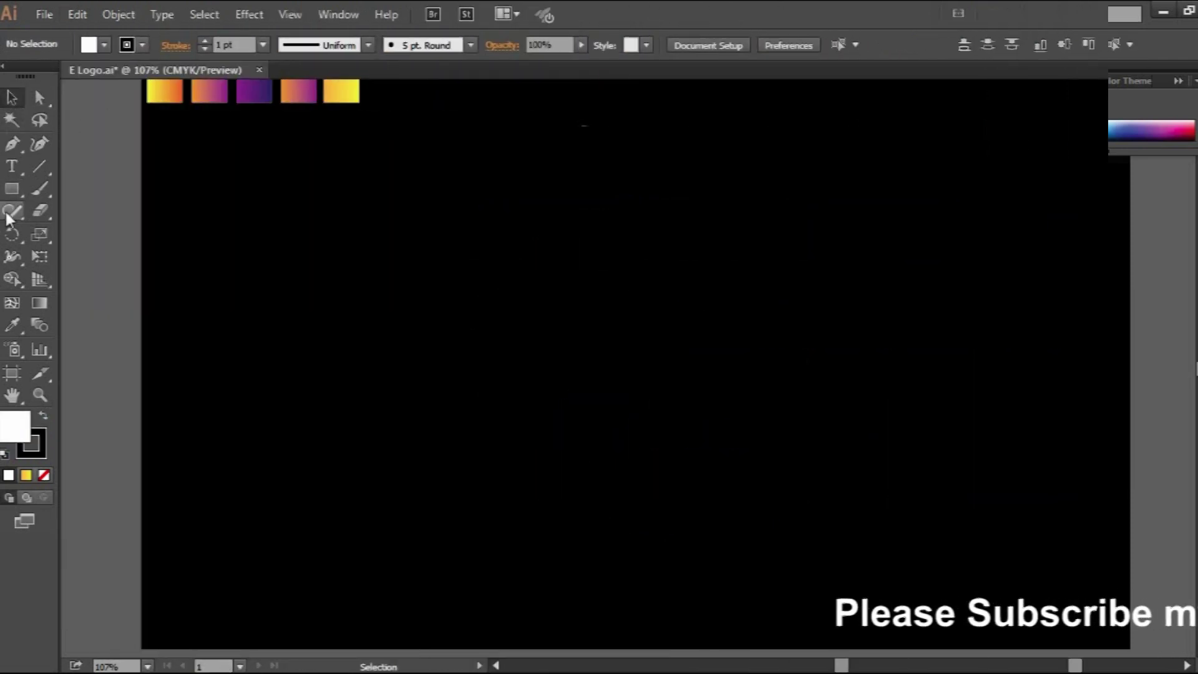
Create a 250 × 250 pt circle with the Ellipse tool.
left_click(12, 189)
left_click(94, 233)
left_click(581, 409)
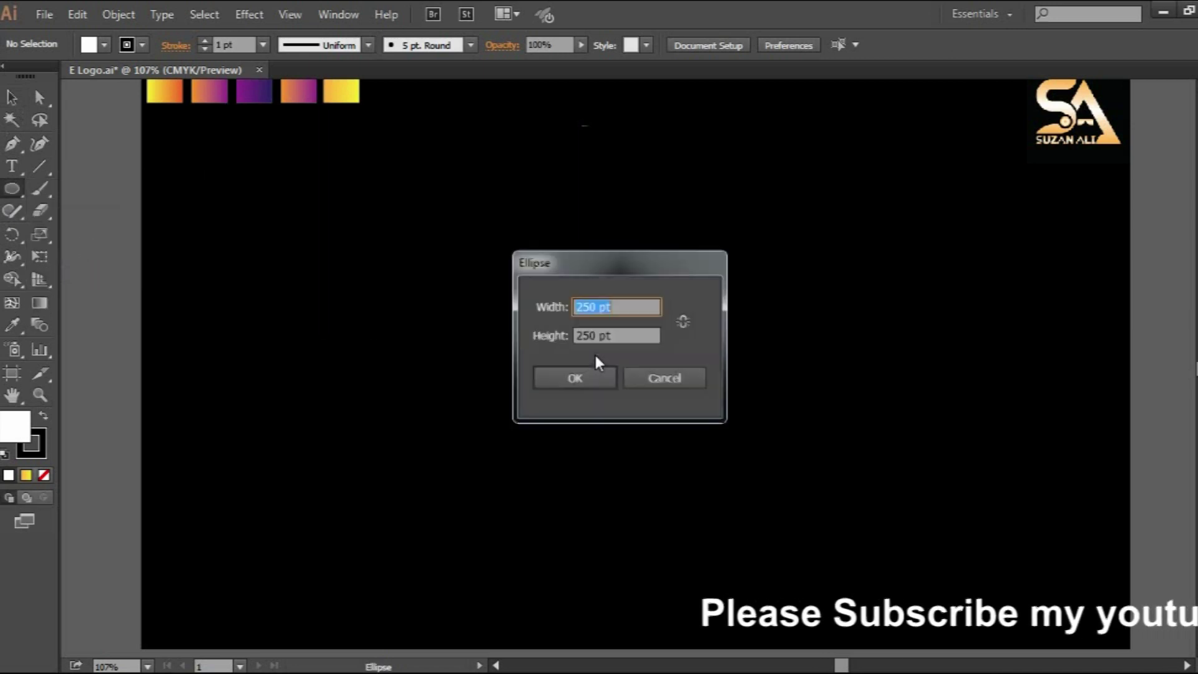
key("Tab")
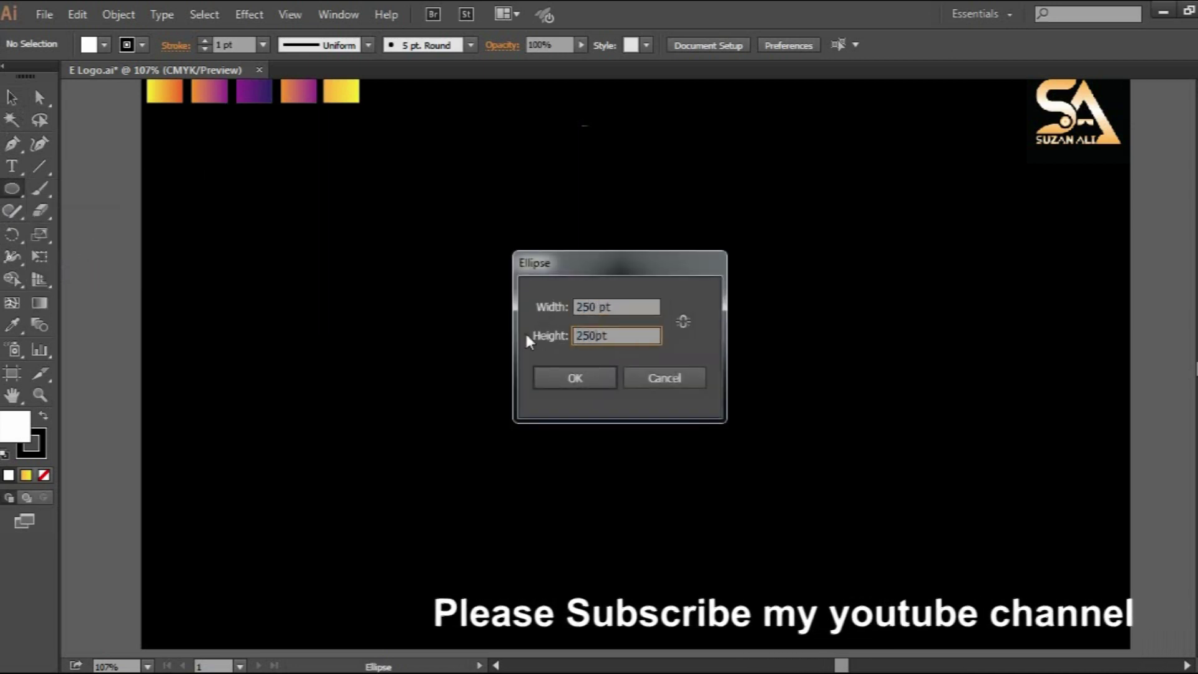
key("Return")
left_click(14, 98)
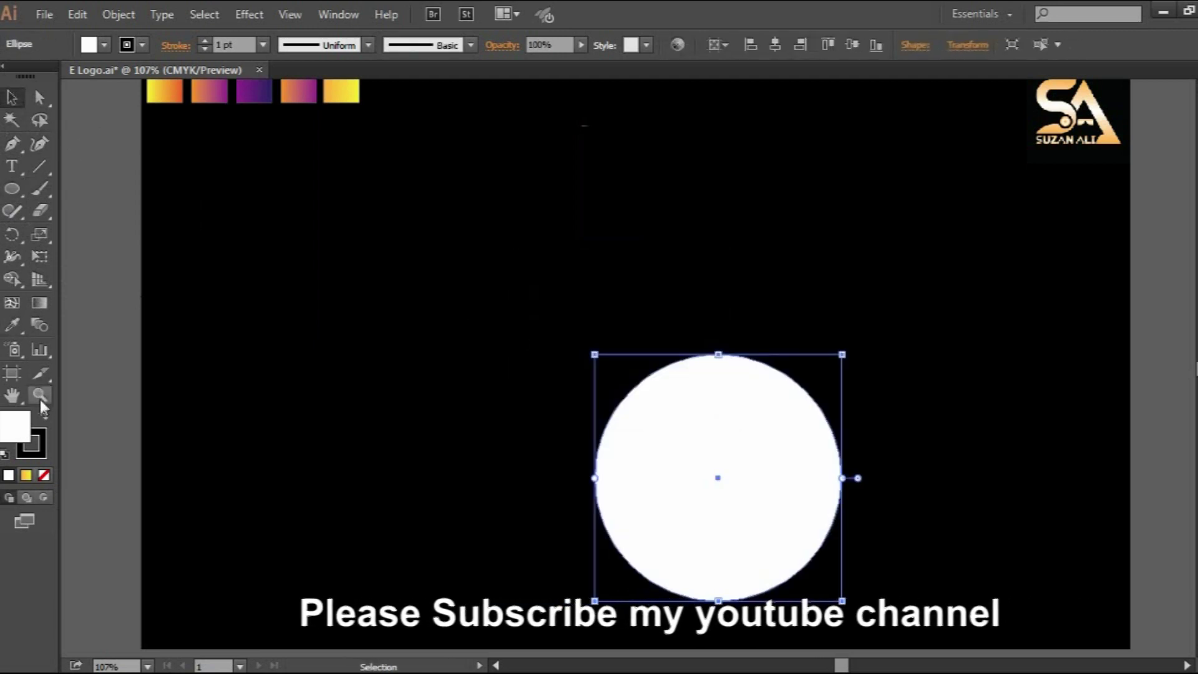
Give the circle a white stroke with no fill and set the stroke weight to 50 pt.
left_click(38, 447)
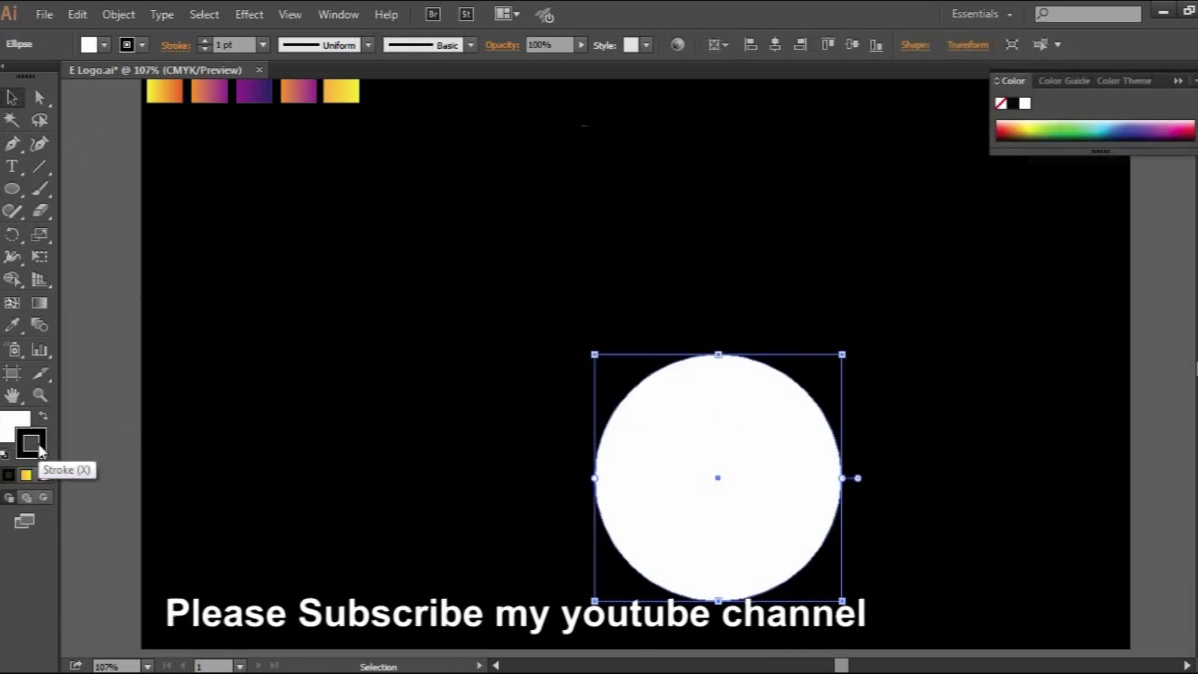
key("shift+x")
left_click(44, 476)
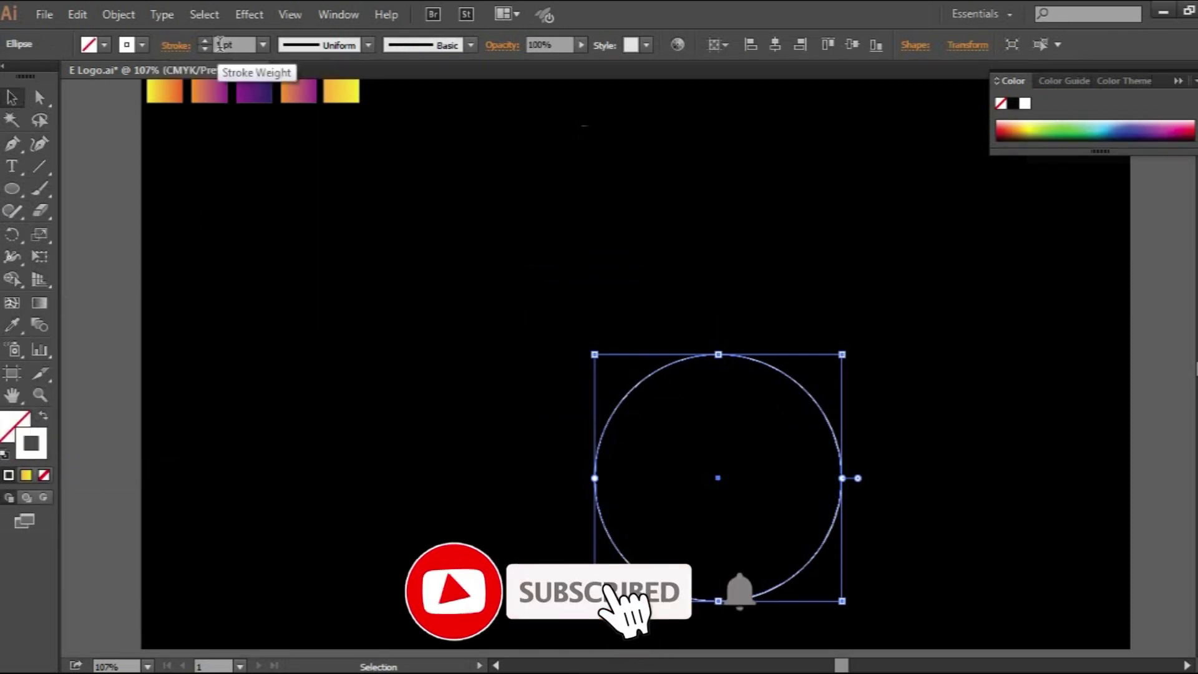
type("0")
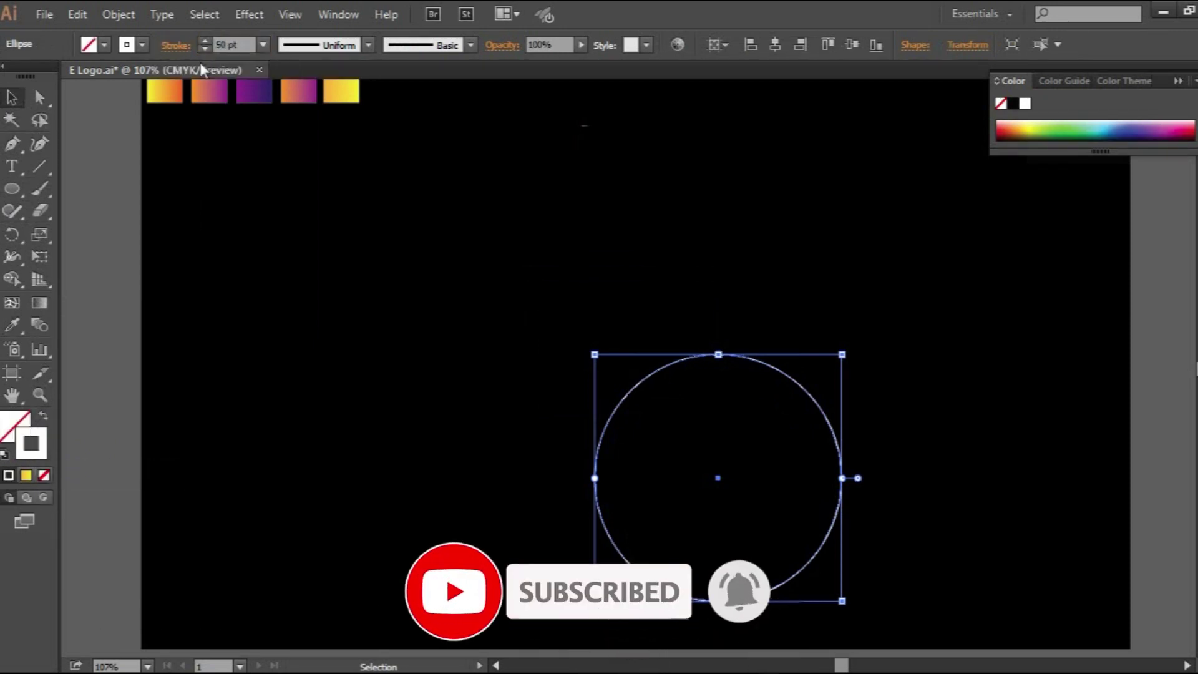
key("Return")
Centre the ring horizontally and vertically on the artboard.
left_click(776, 44)
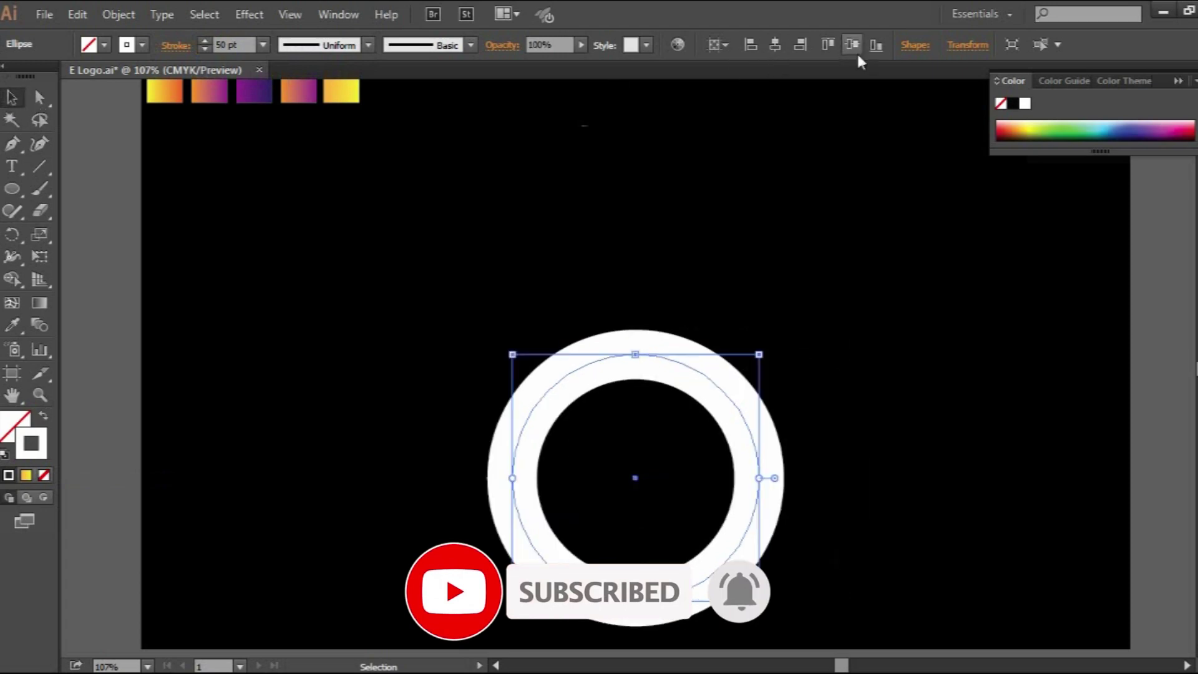
left_click(852, 44)
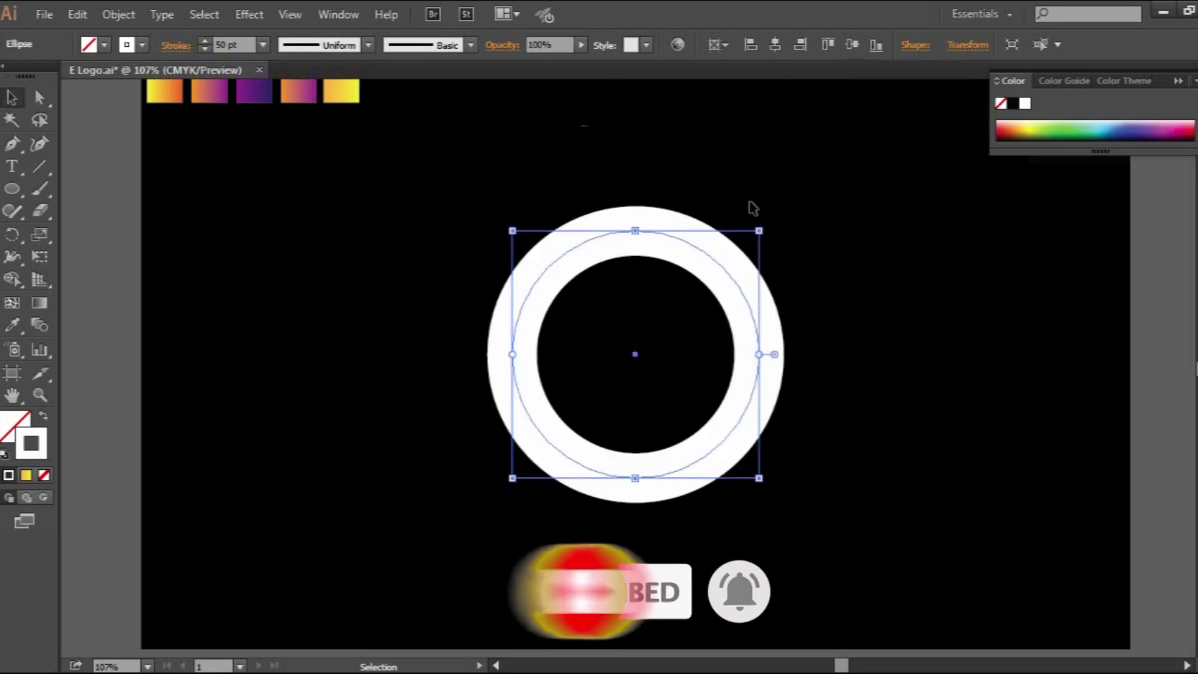
left_click(869, 327)
Create a 150 × 50 pt rectangle with a white fill and no stroke beside the ring.
left_click_drag(11, 199, 68, 189)
key("shift+x")
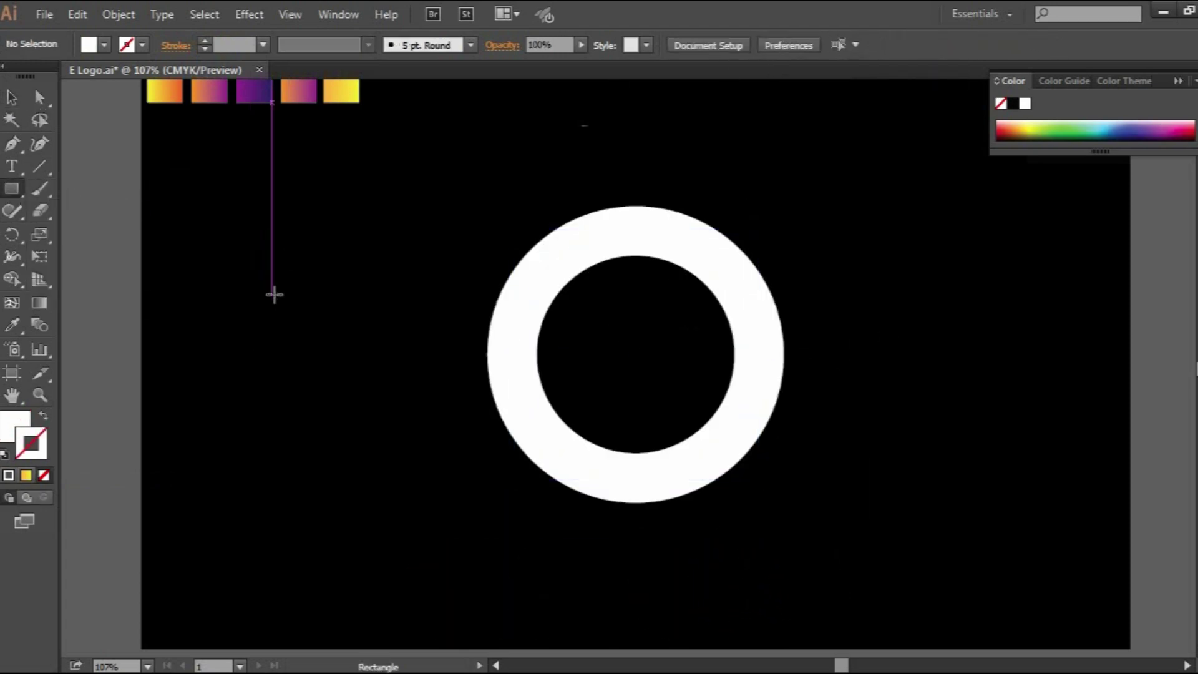
left_click(273, 293)
type("150pt50")
left_click(295, 275)
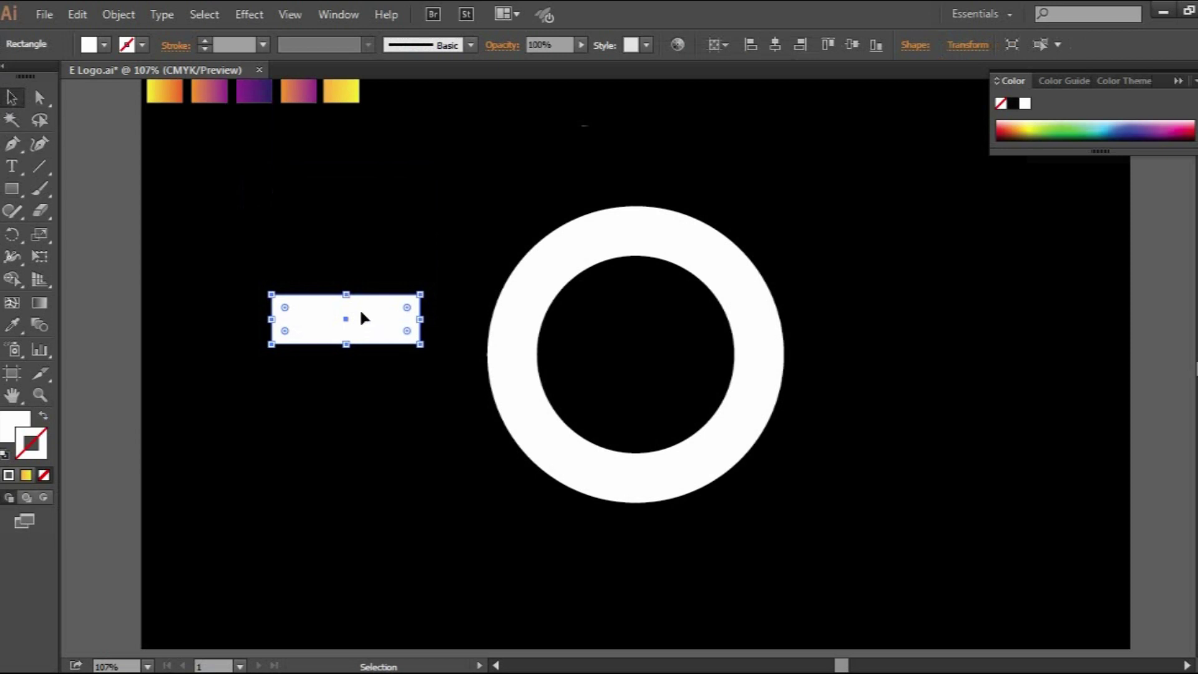
Place the bar from the ring's centre to its outer right edge and duplicate it flush with the ring's upper and lower edges.
left_click_drag(364, 319, 723, 375)
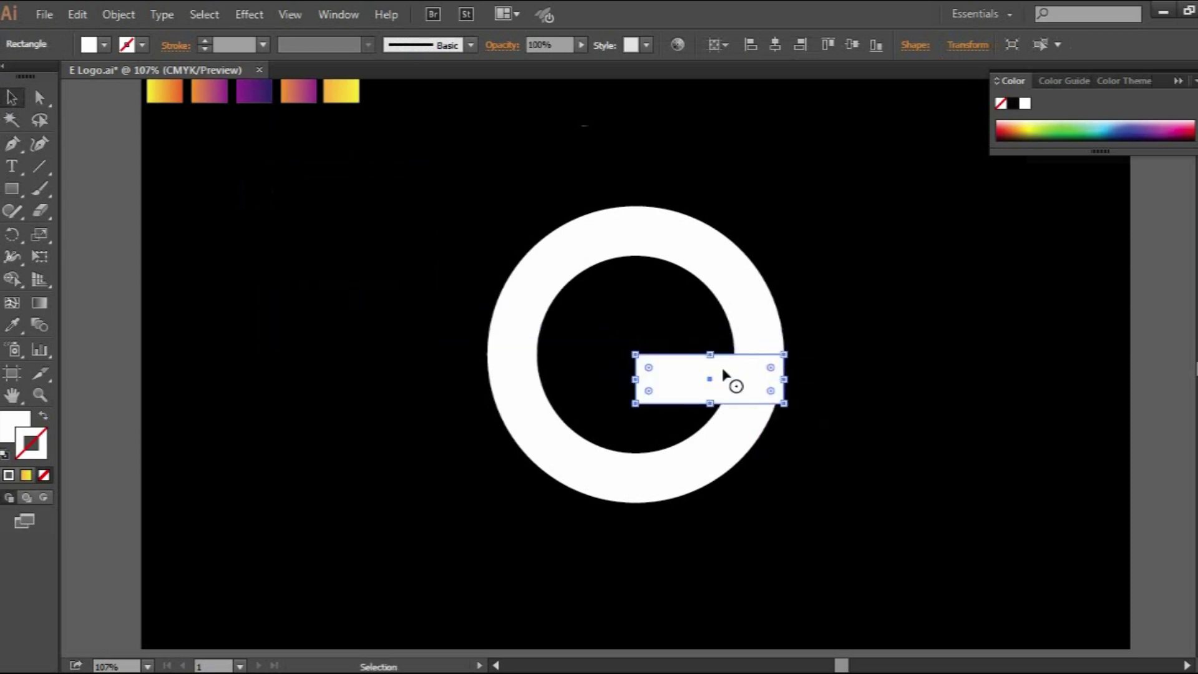
left_click_drag(722, 379, 713, 479)
left_click(882, 311)
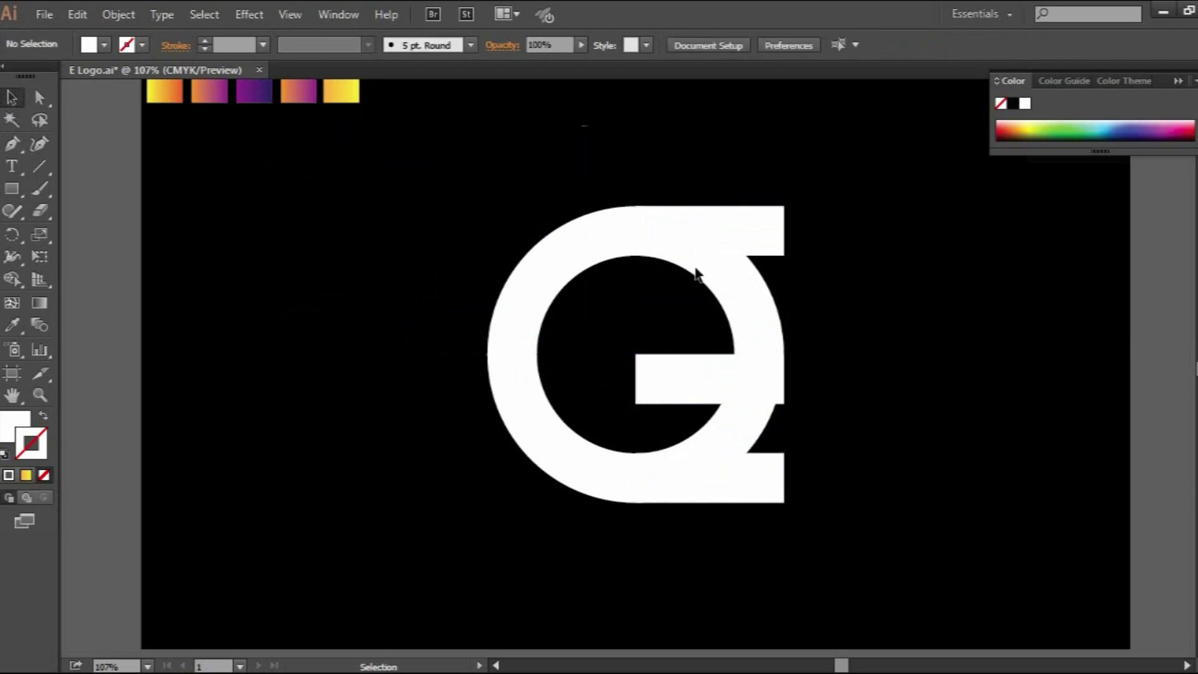
Expand the ring's stroke into a filled shape.
left_click(564, 252)
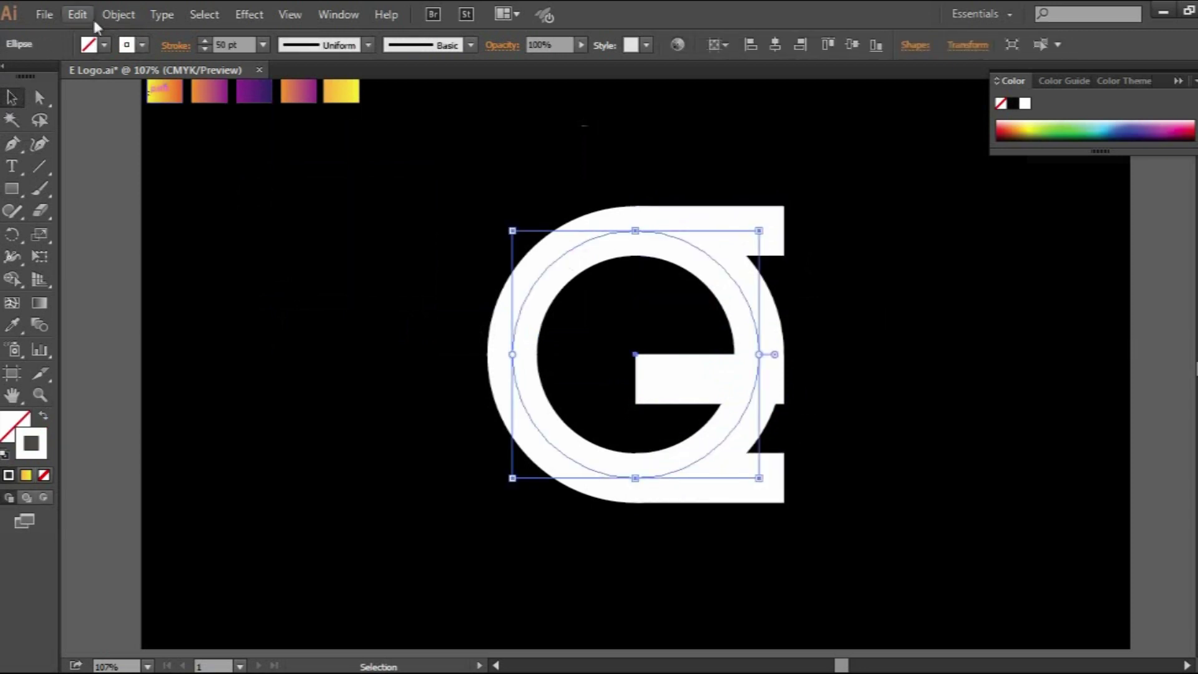
left_click(120, 15)
left_click(203, 216)
left_click(568, 445)
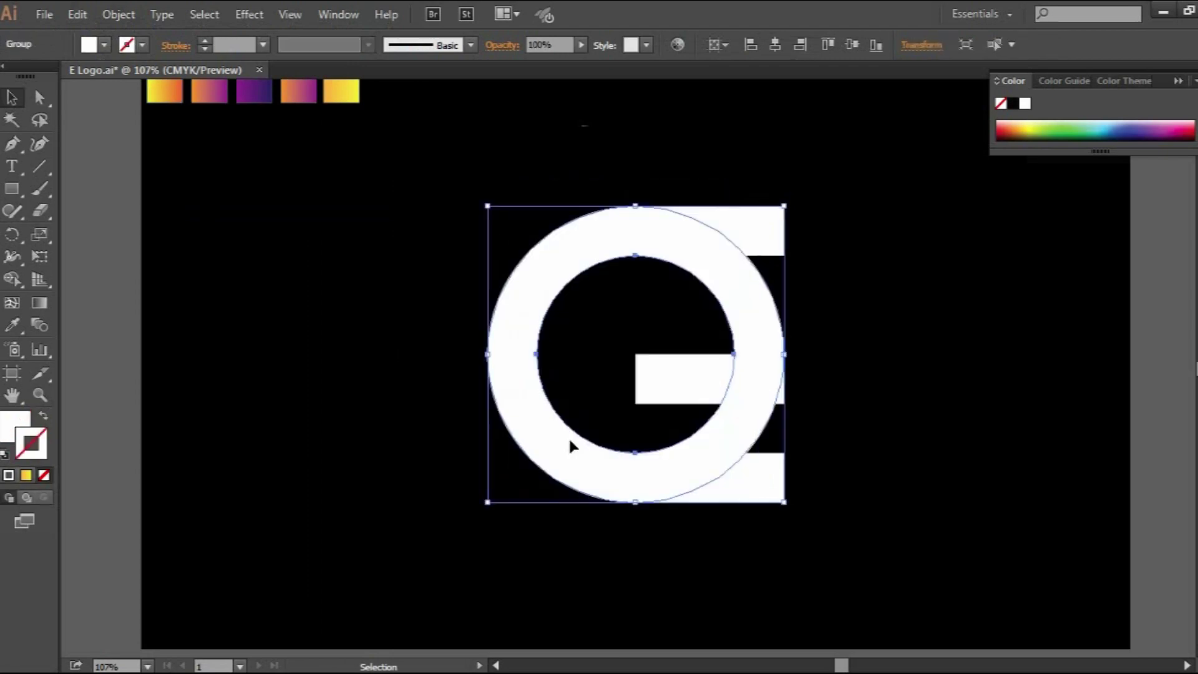
Duplicate the expanded ring and offset the copy diagonally down and to the right of the original.
left_click(922, 276)
left_click(535, 271)
left_click_drag(546, 329, 574, 344)
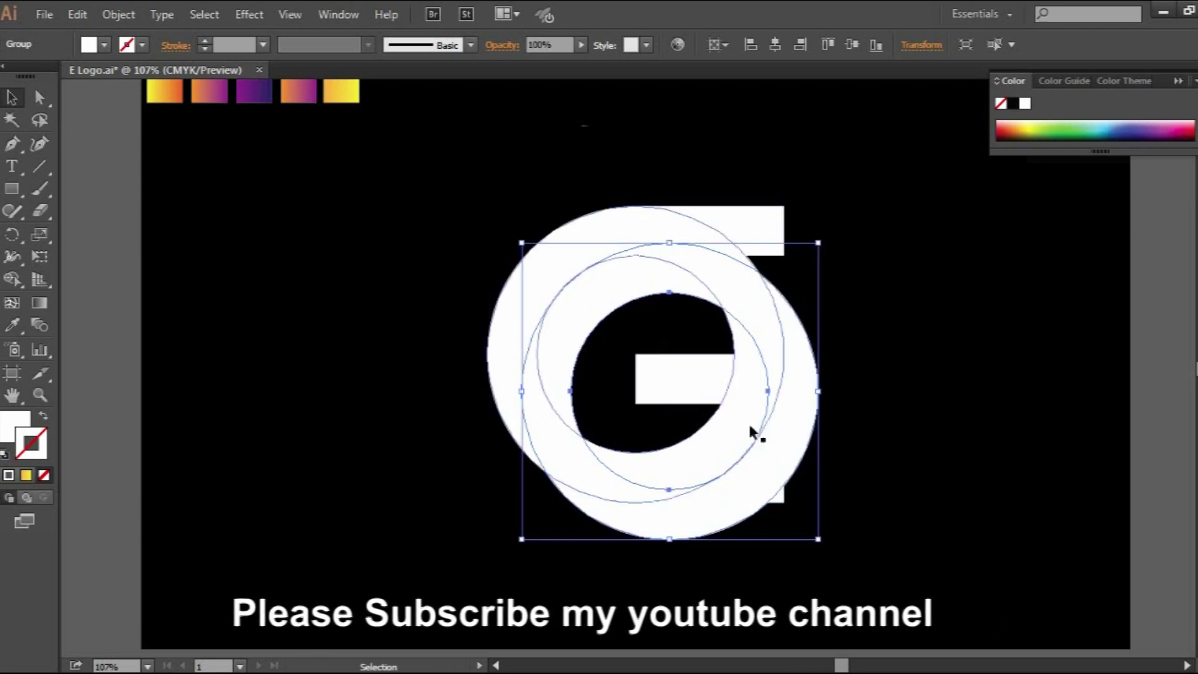
Duplicate the middle bar, rotate it vertical and place it flush with the bars' right ends, linking the middle and lower bars.
left_click(666, 382)
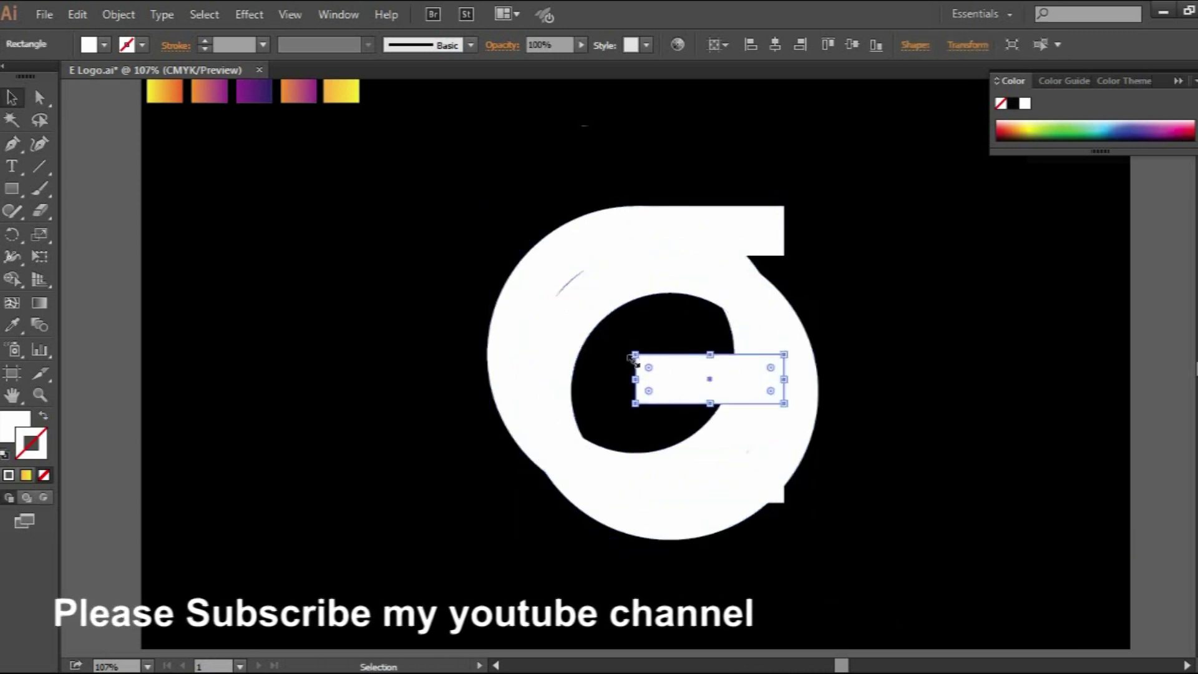
left_click_drag(664, 380, 880, 377)
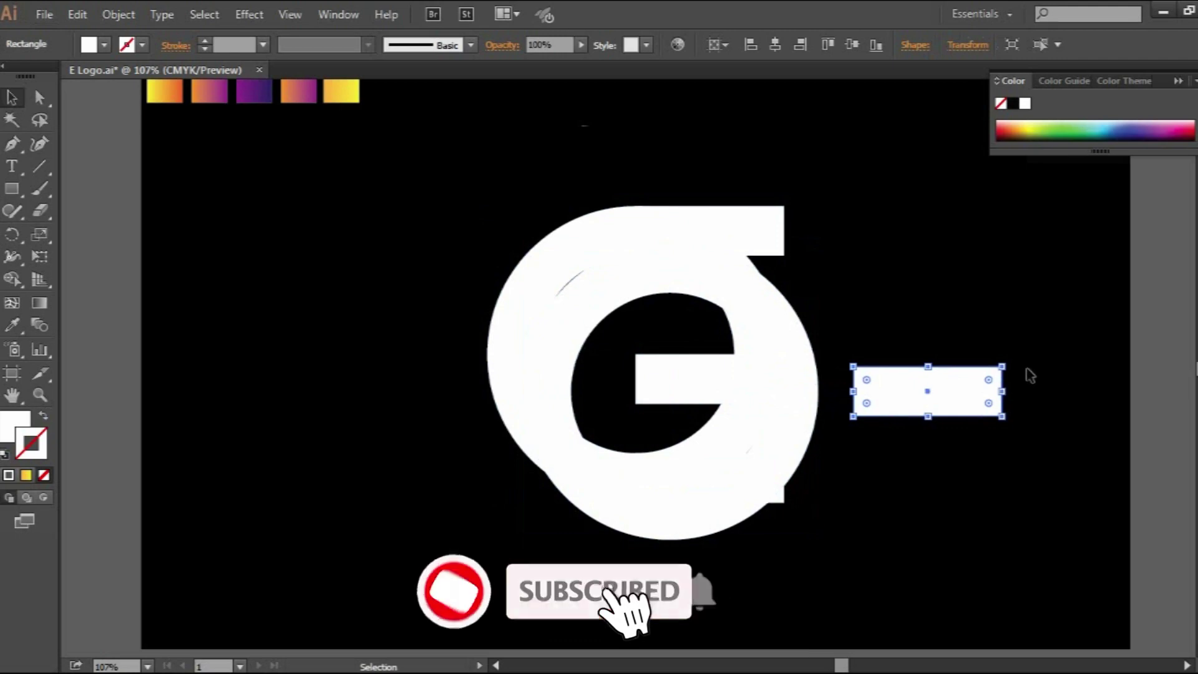
left_click_drag(1008, 359, 958, 465)
left_click_drag(941, 362, 772, 248)
left_click_drag(780, 289, 765, 440)
key("ctrl+z")
key("ctrl+z")
left_click(905, 307)
Select all the shapes and merge the upper bar with the ring's outer left arc using Shape Builder.
left_click_drag(341, 210, 873, 521)
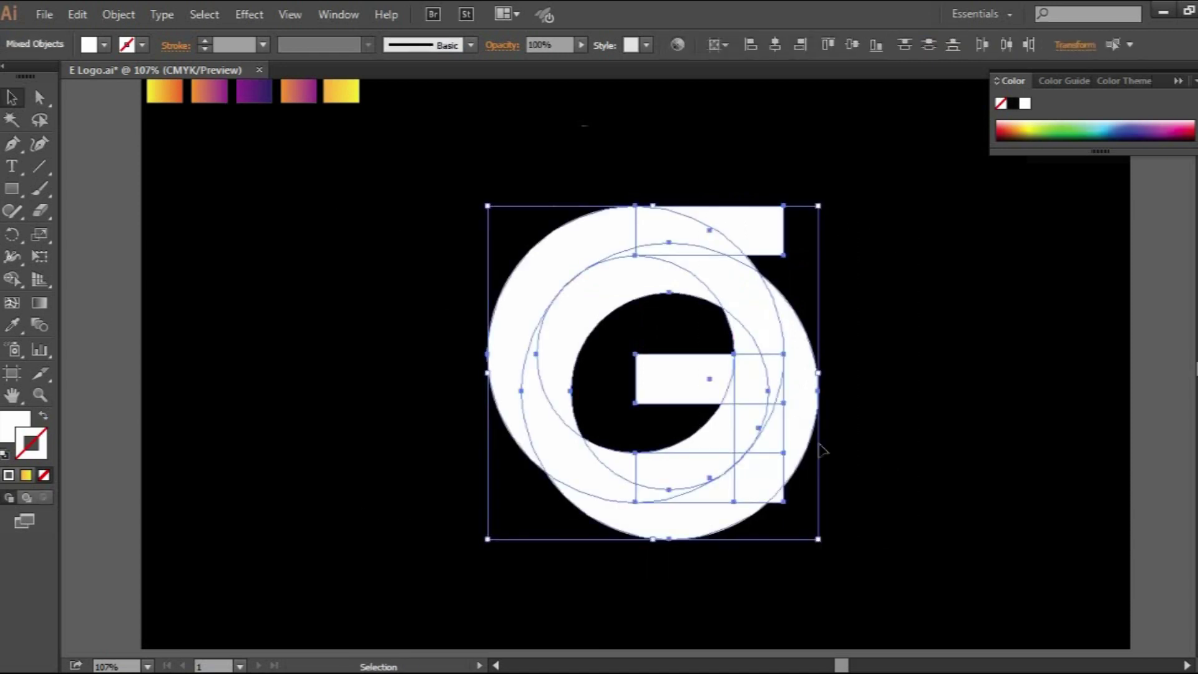
left_click(12, 280)
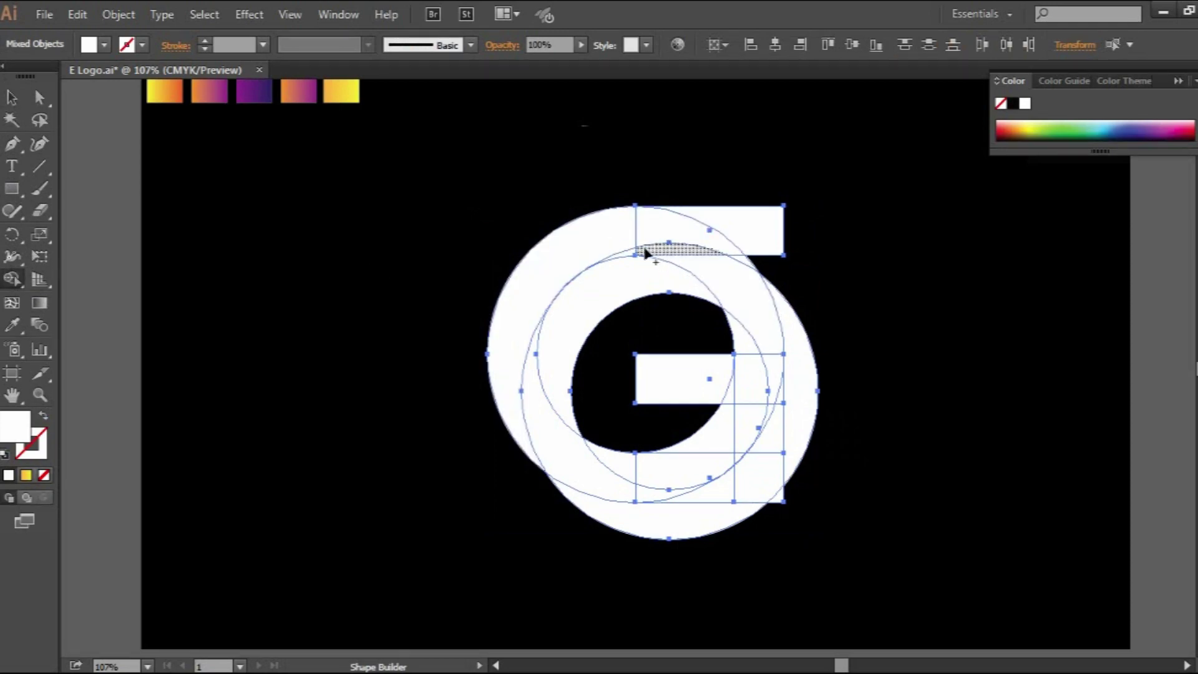
mouse_move(621, 240)
left_mouse_down()
mouse_move(722, 219)
mouse_move(669, 250)
mouse_move(618, 256)
left_mouse_up()
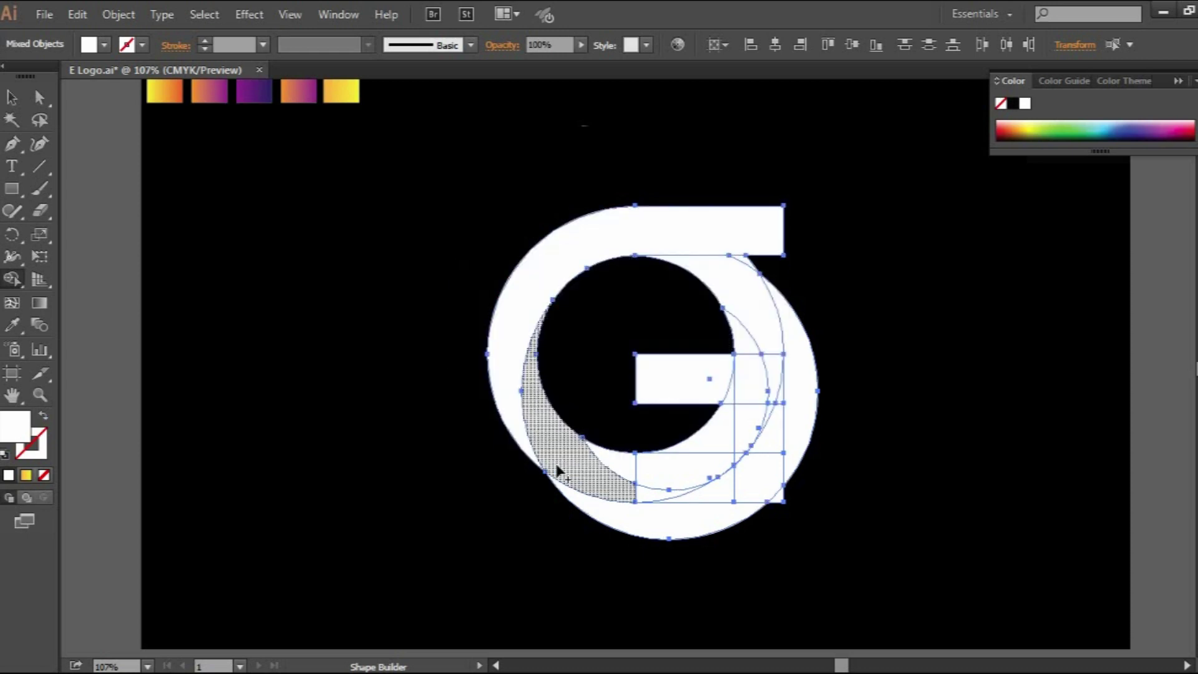
Remove the offset ring's lower crescent and merge the lower bar pieces with the ring's lower-left arc.
left_click(631, 518, "alt")
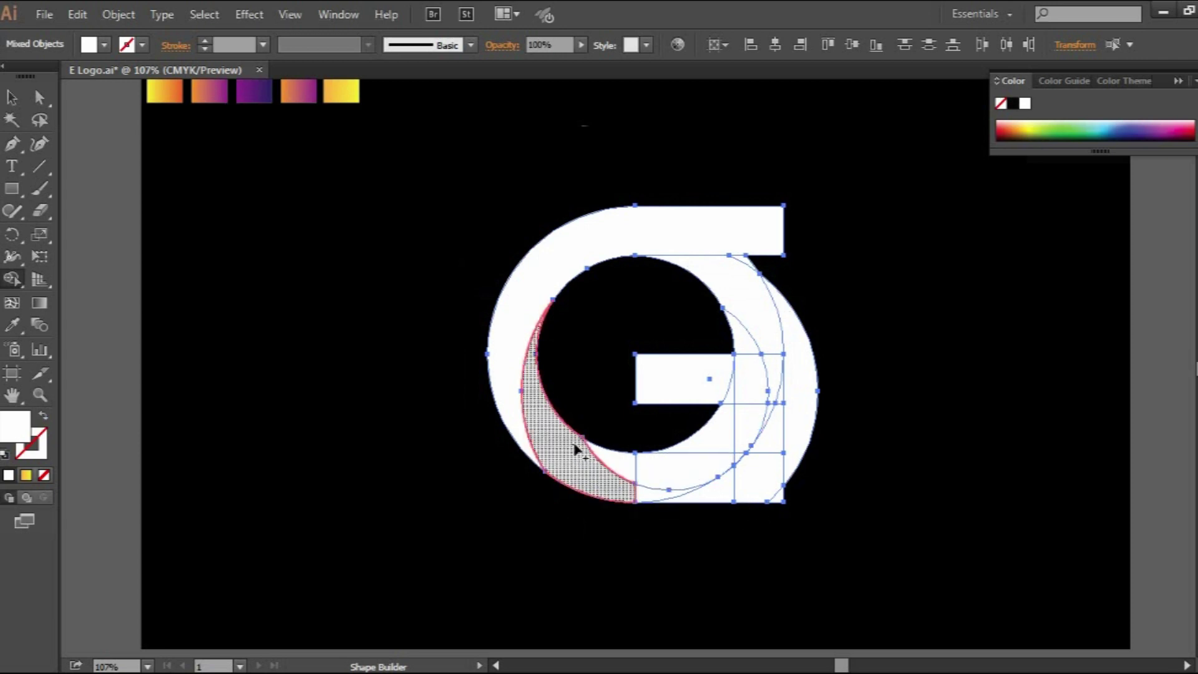
left_click_drag(720, 494, 722, 494)
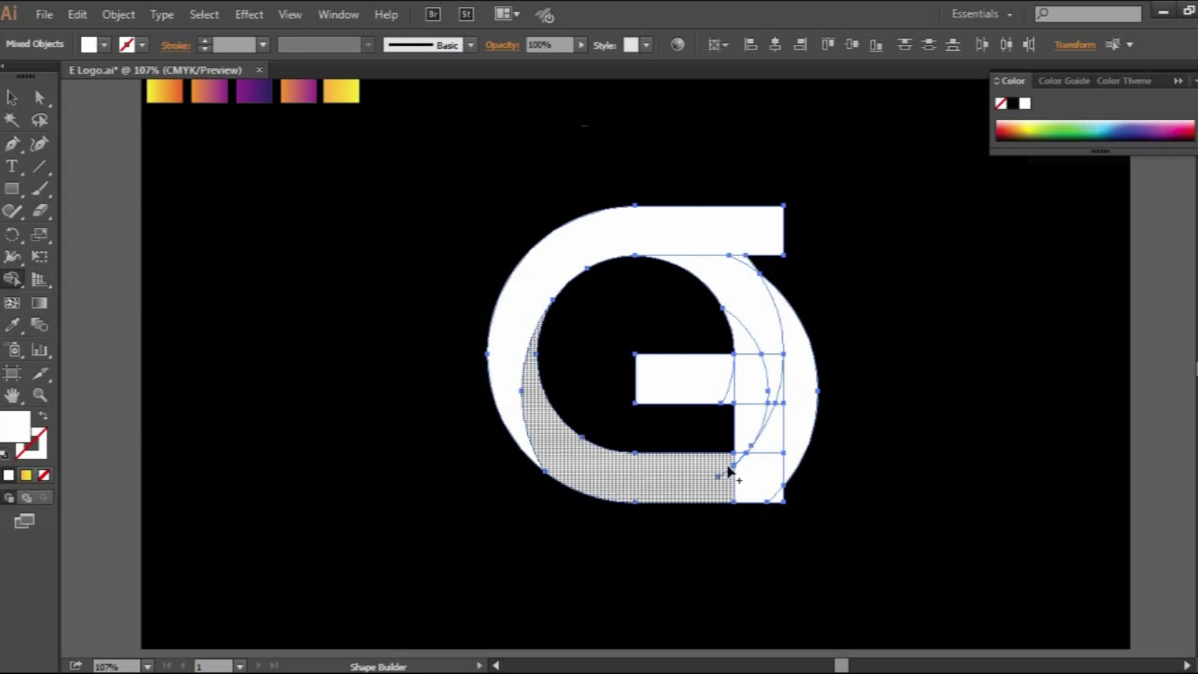
Merge the vertical bar with the middle bar and remove the leftover ring pieces on the letter's right side.
mouse_move(779, 497)
left_mouse_down()
mouse_move(747, 432)
mouse_move(759, 388)
mouse_move(777, 388)
mouse_move(768, 416)
mouse_move(749, 400)
left_mouse_up()
left_click(737, 461)
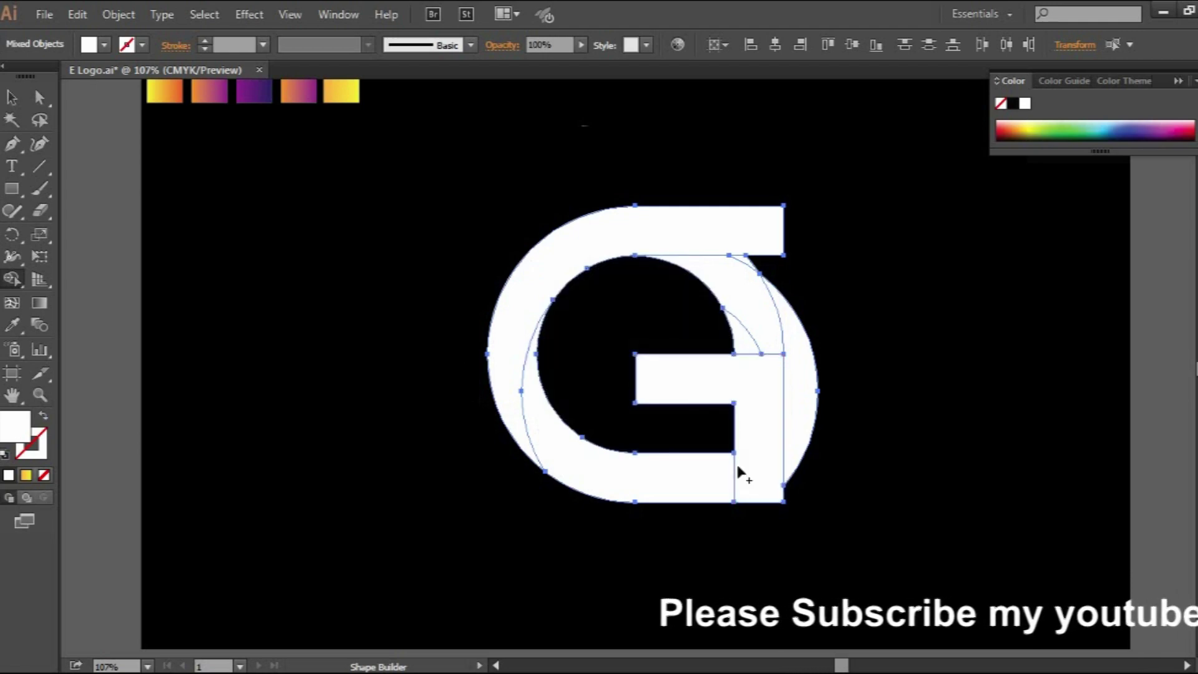
left_click(801, 413, "alt")
left_click_drag(752, 343, 746, 268)
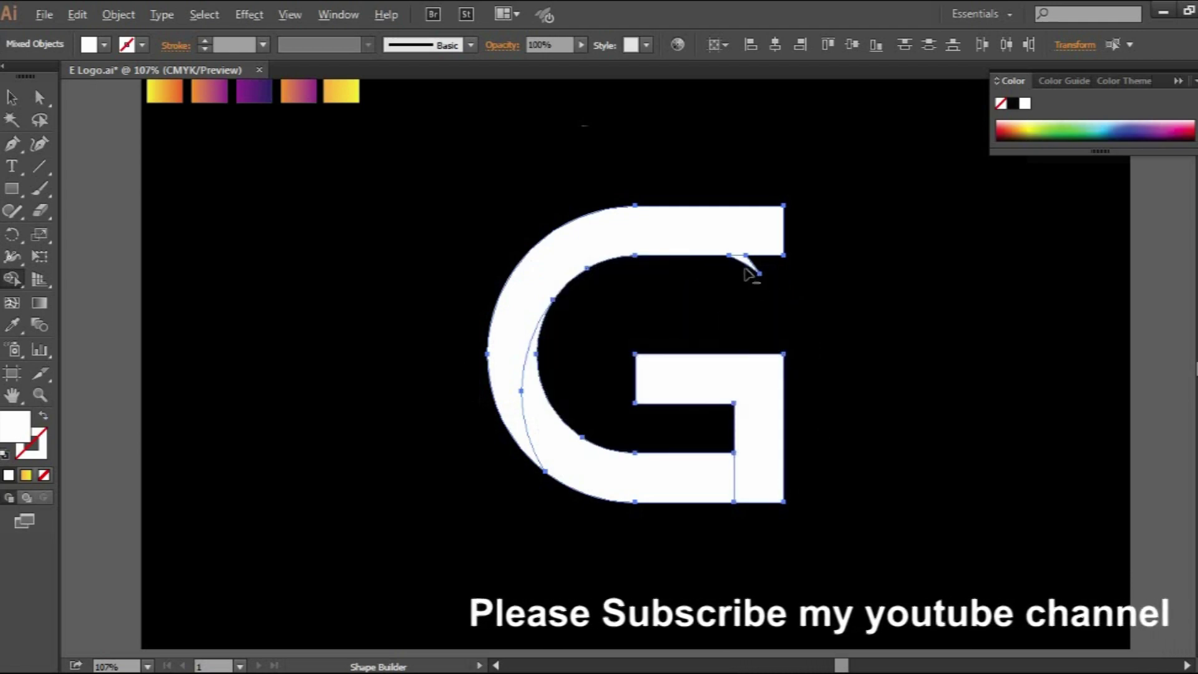
left_click(571, 463)
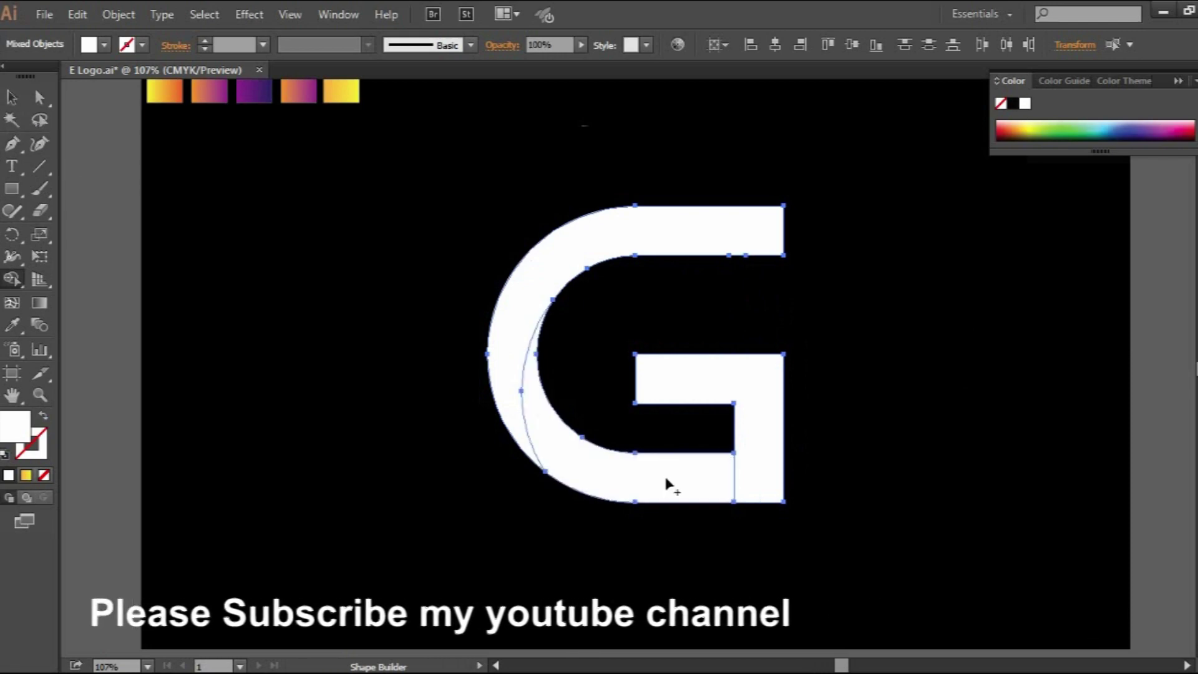
left_click(13, 99)
left_click(77, 13)
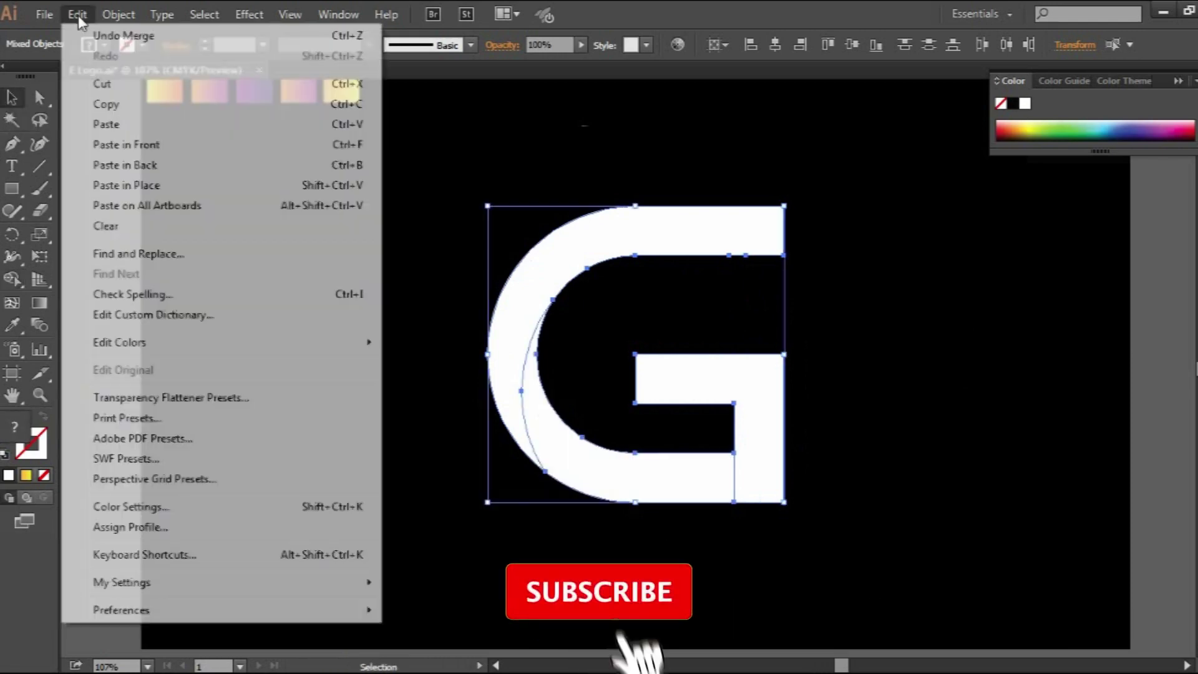
left_click(106, 106)
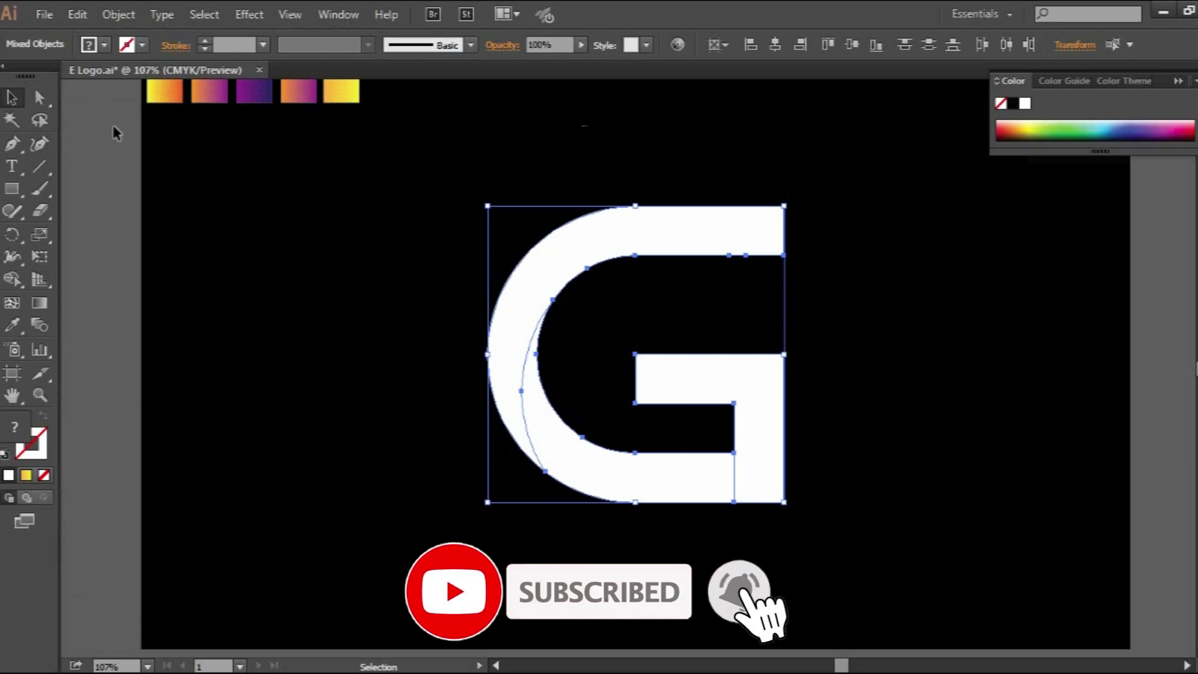
left_click(304, 277)
Copy the lower curved segment of the G and paste the copy in front.
left_click(633, 467)
left_click(78, 14)
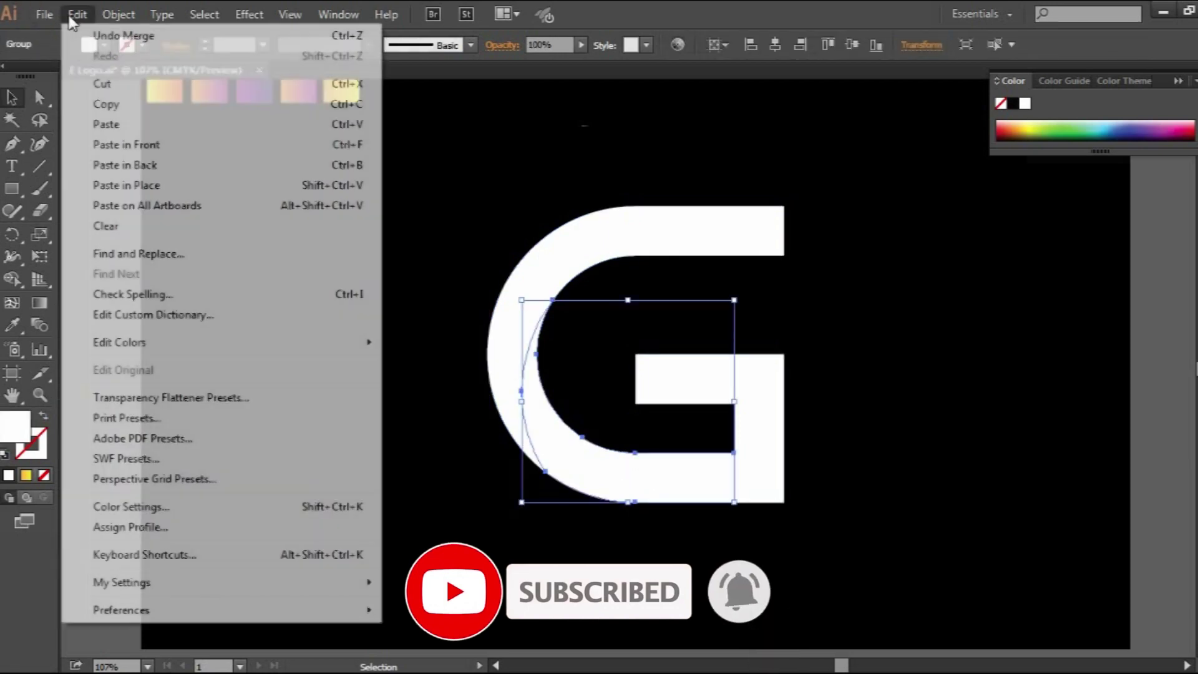
left_click(98, 104)
left_click(77, 13)
left_click(126, 145)
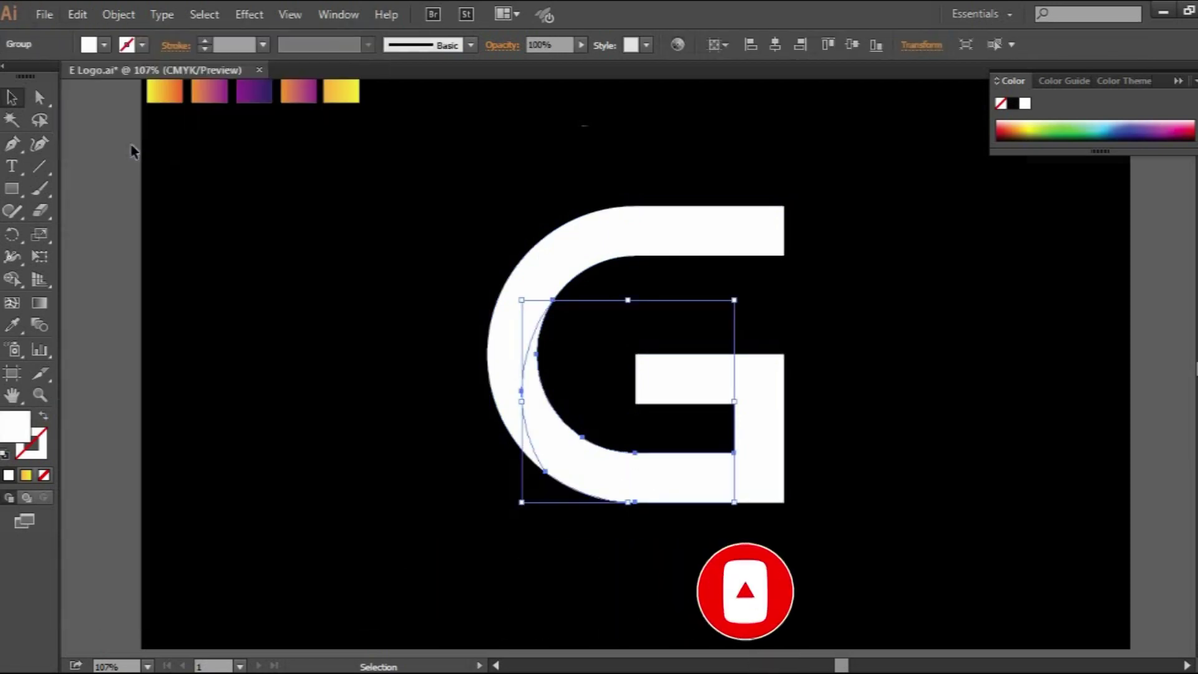
Round the lower-right corner of the curved segment's copy and merge the leftover corner piece into the right stem with Shape Builder.
left_click(39, 97)
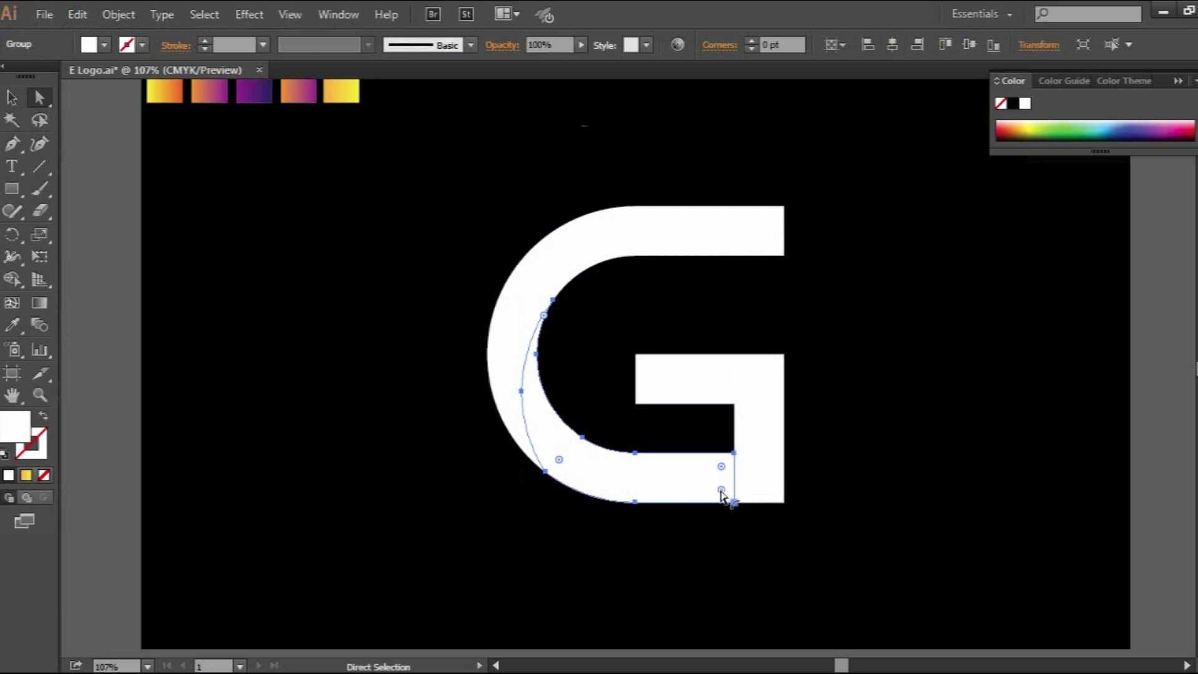
left_click(12, 100)
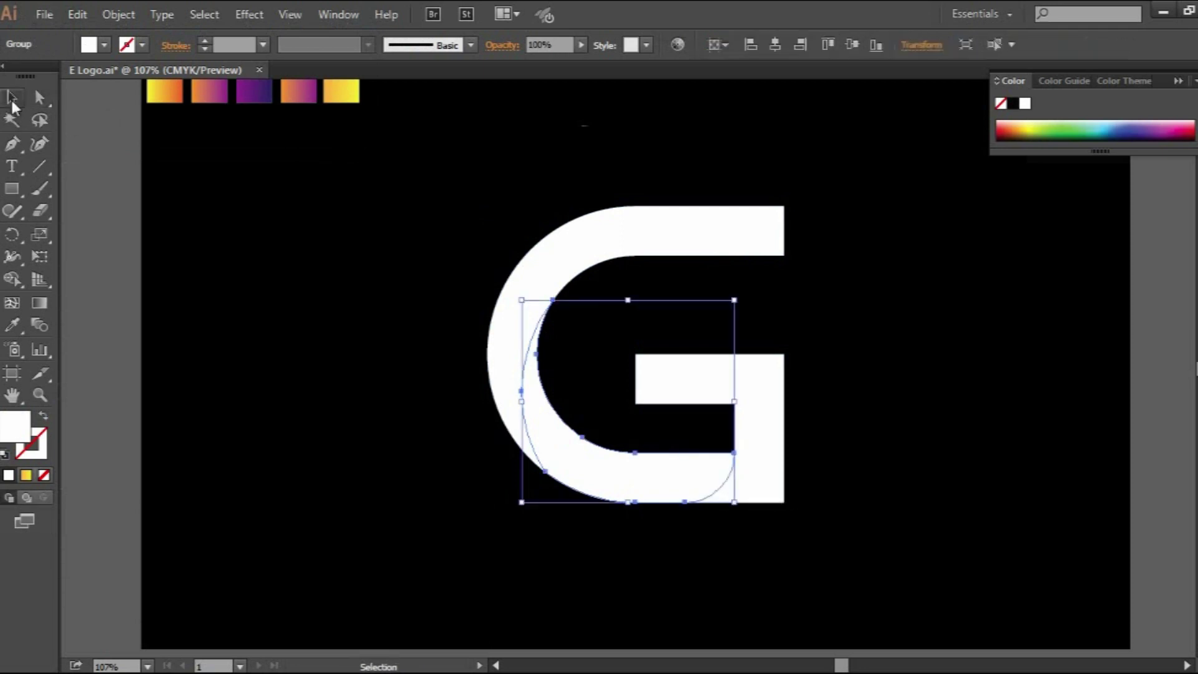
left_click_drag(849, 478, 679, 470)
left_click(14, 281)
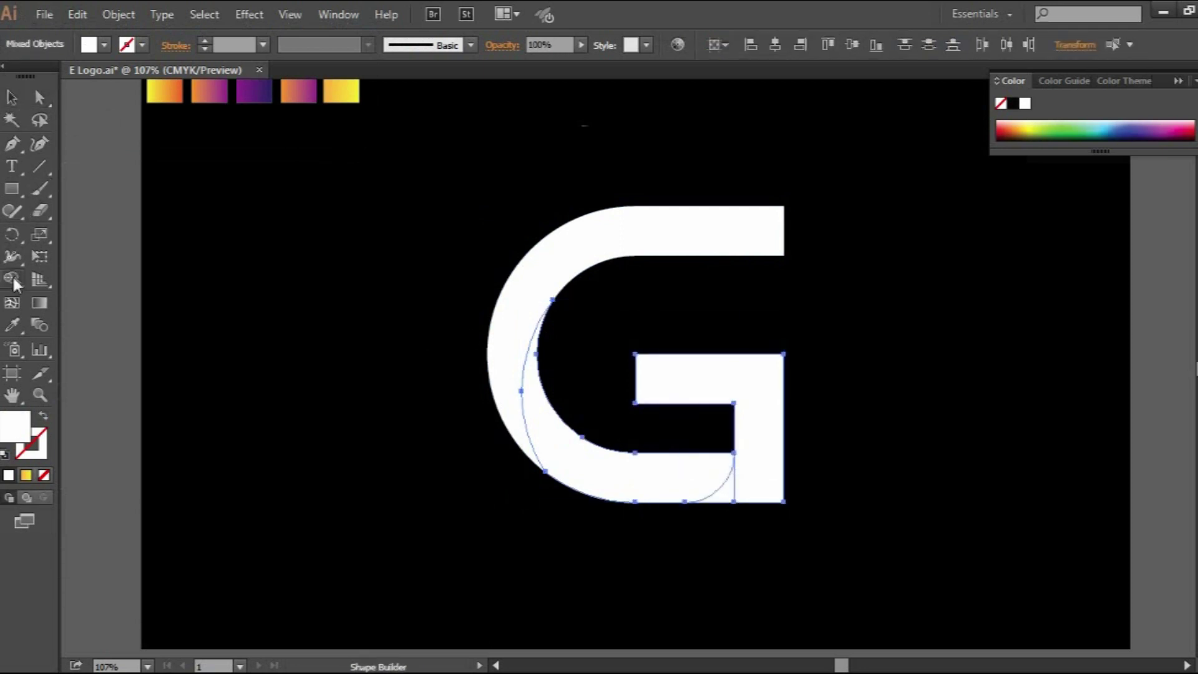
left_click(743, 492)
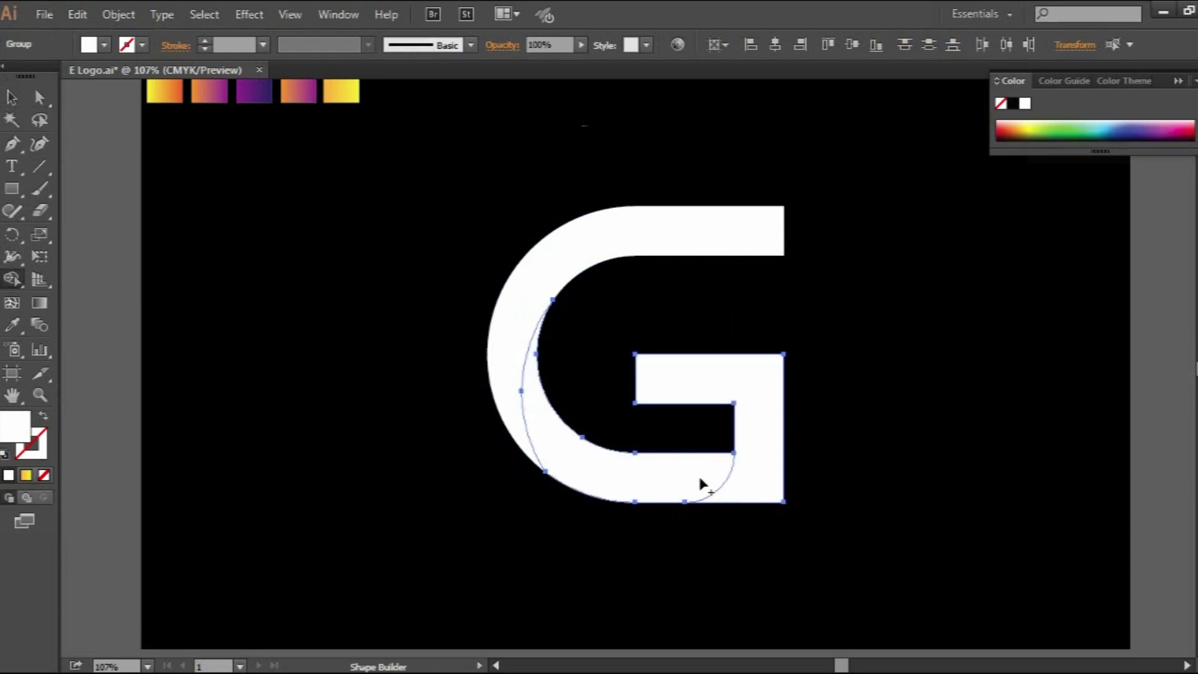
left_click(12, 98)
Draw an open curve with the Pen tool from the G's outer left edge across the top bar, with white stroke and no fill.
left_click(12, 144)
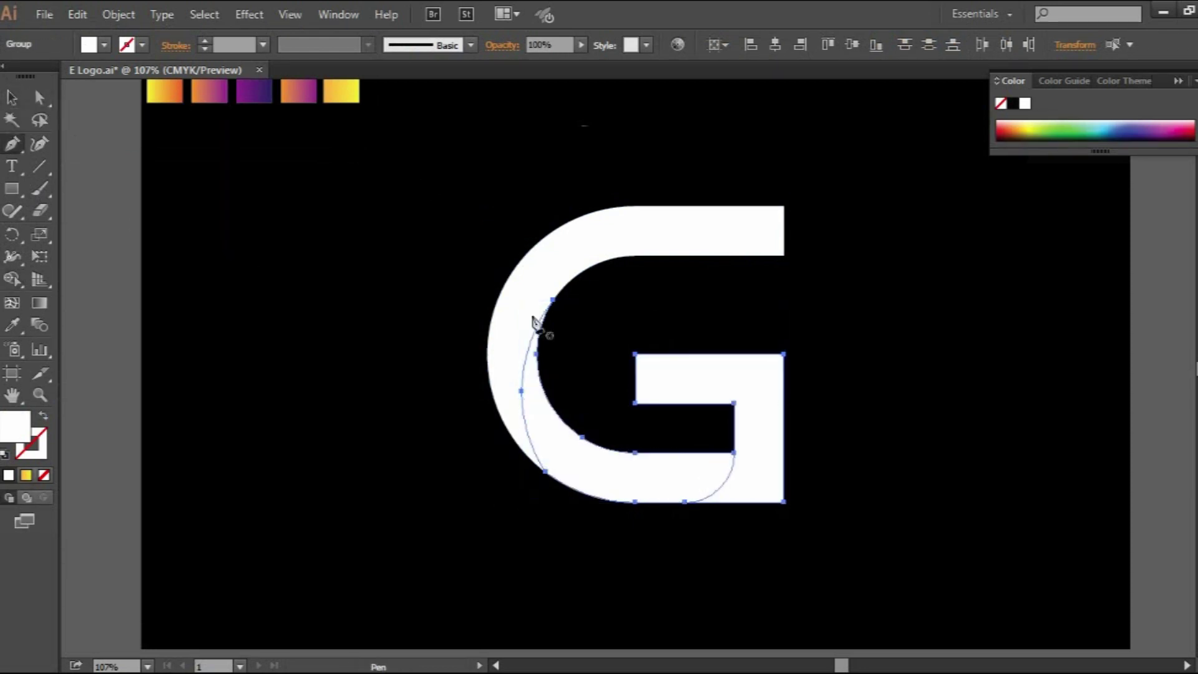
left_click(498, 301)
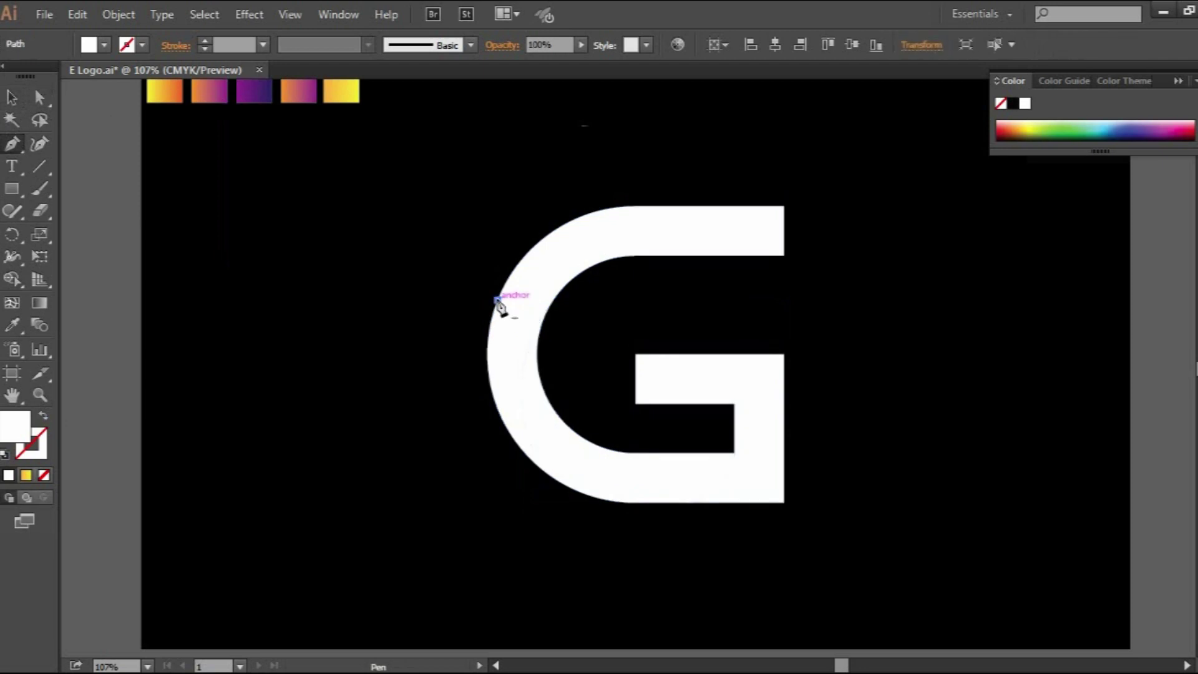
left_click_drag(942, 406, 1075, 414)
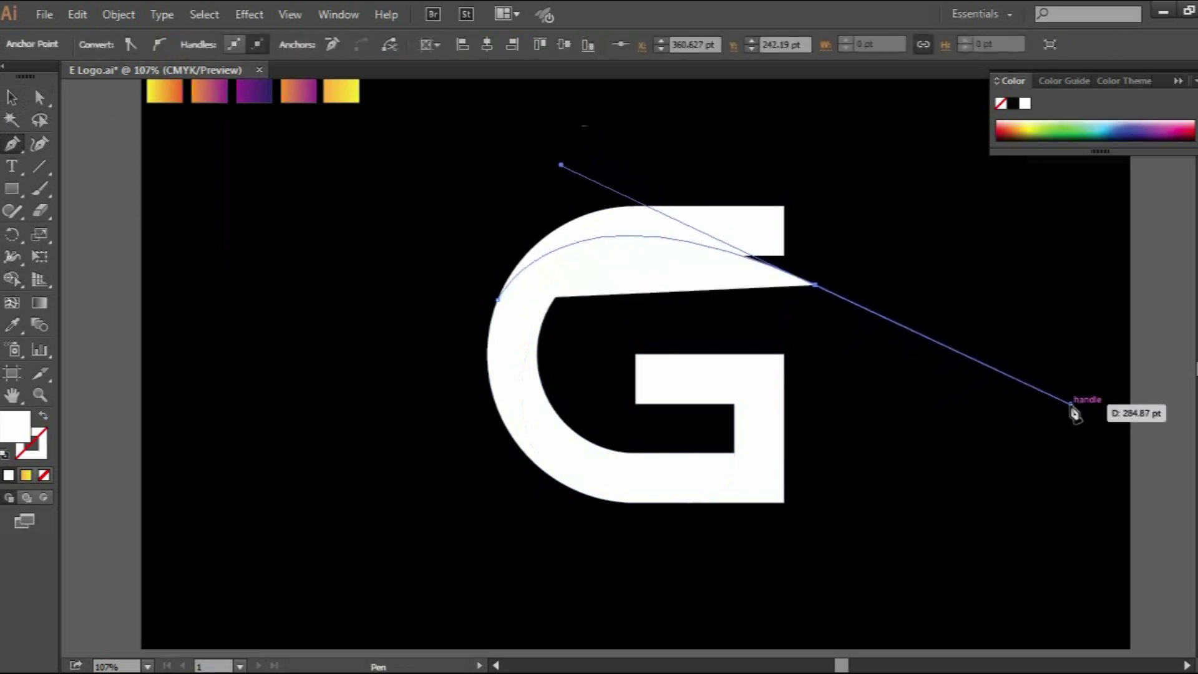
left_click_drag(816, 286, 111, 399)
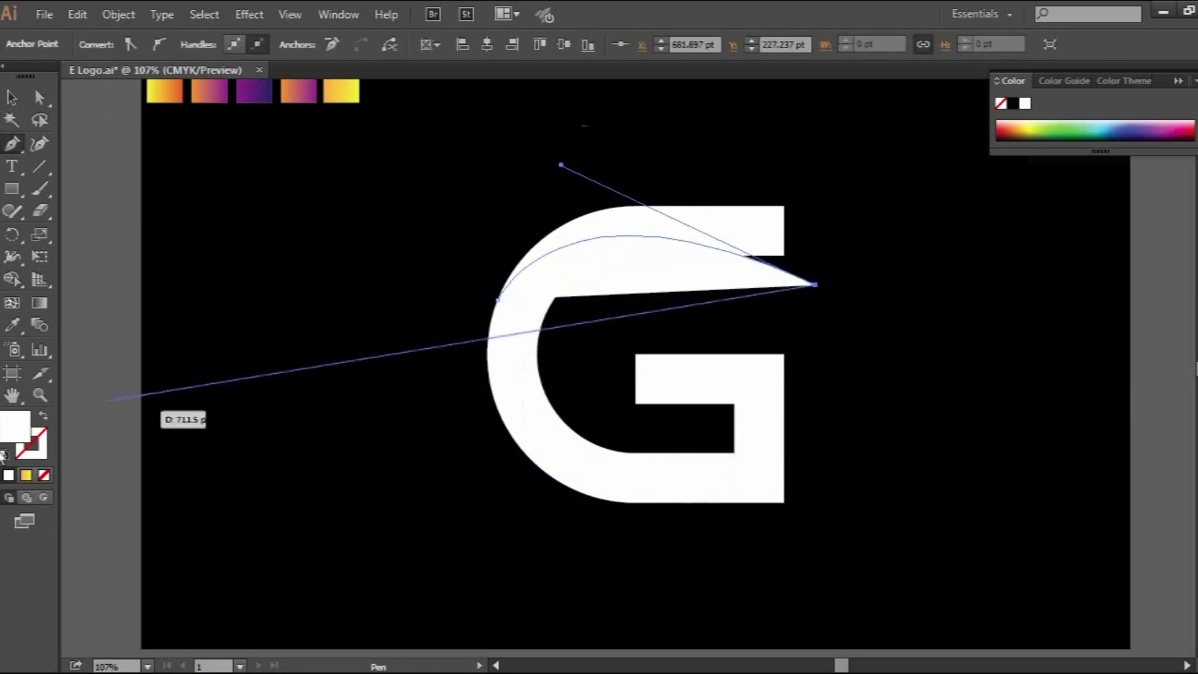
left_click(45, 418)
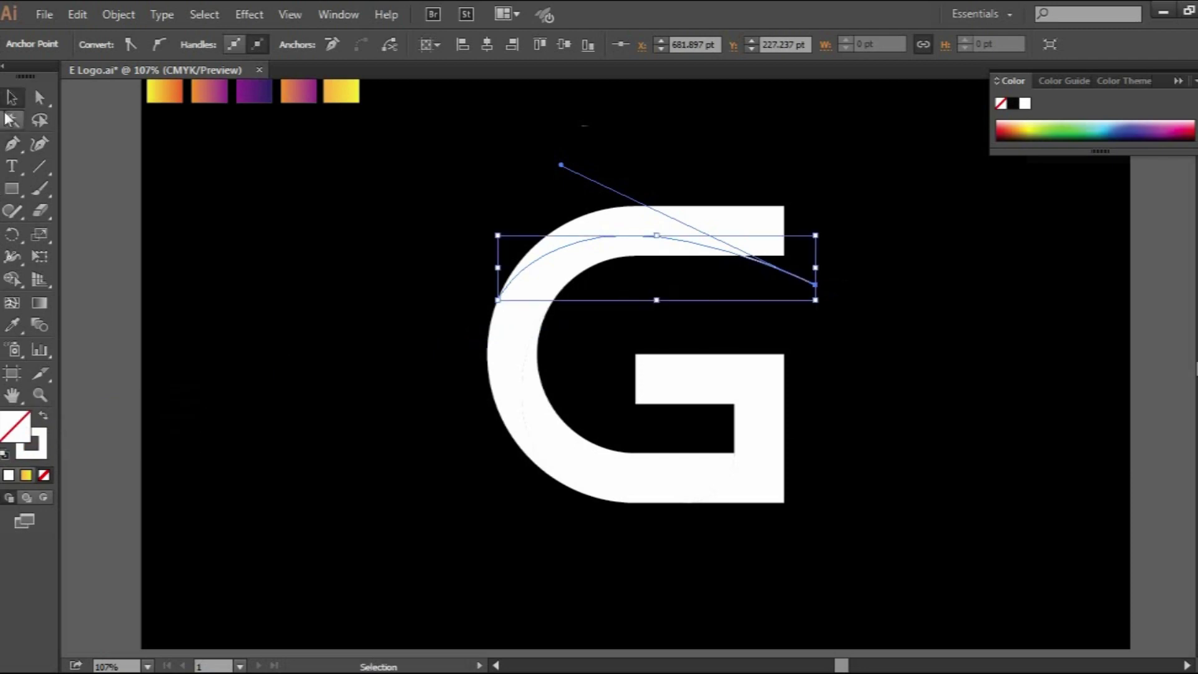
Draw a curved Pen path from the middle bar's upper-left corner to the right stem's lower-right corner.
left_click(635, 353)
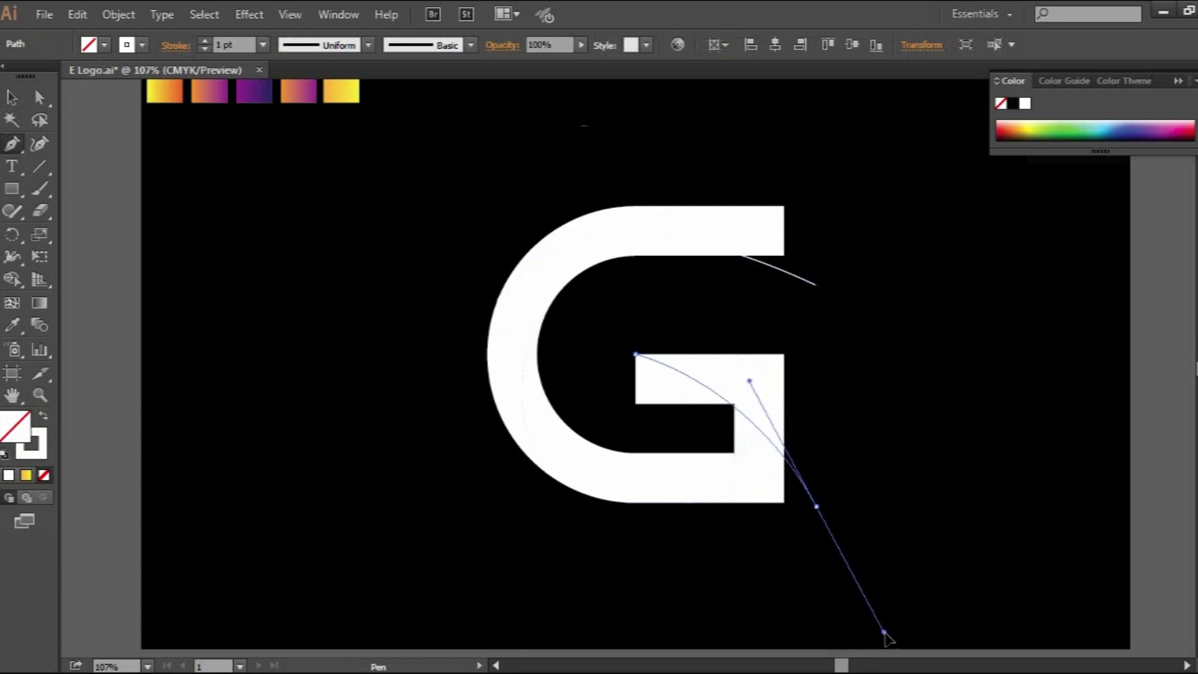
left_click_drag(869, 658, 872, 513)
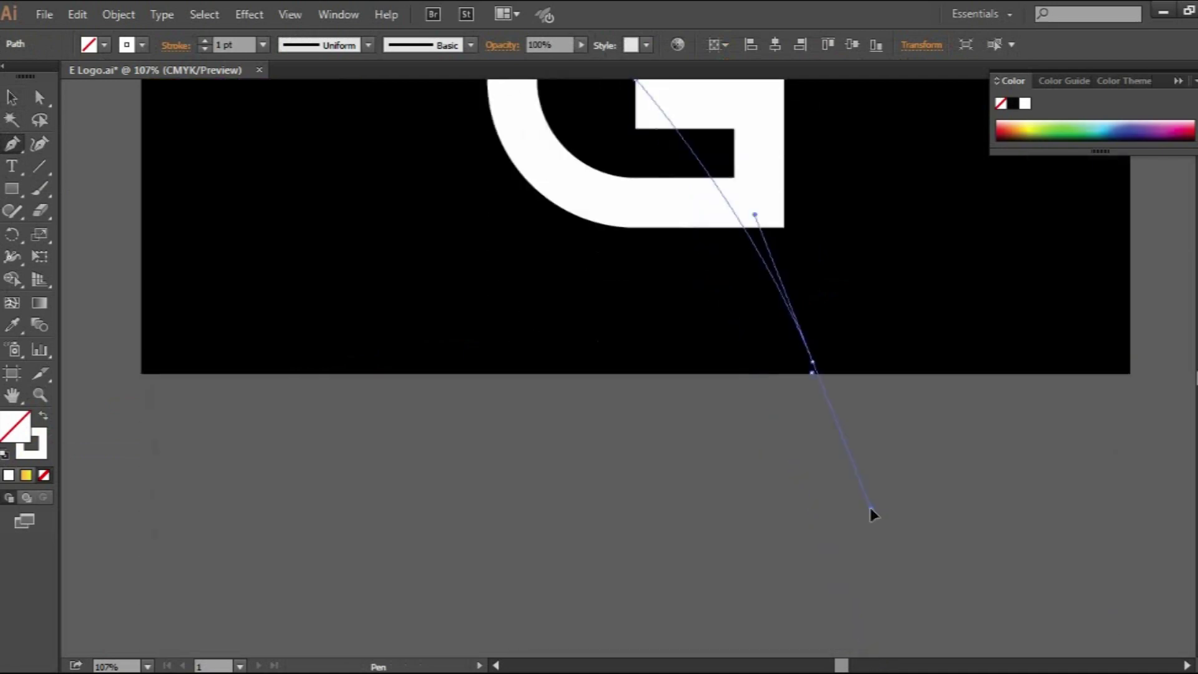
left_click_drag(867, 374, 860, 378)
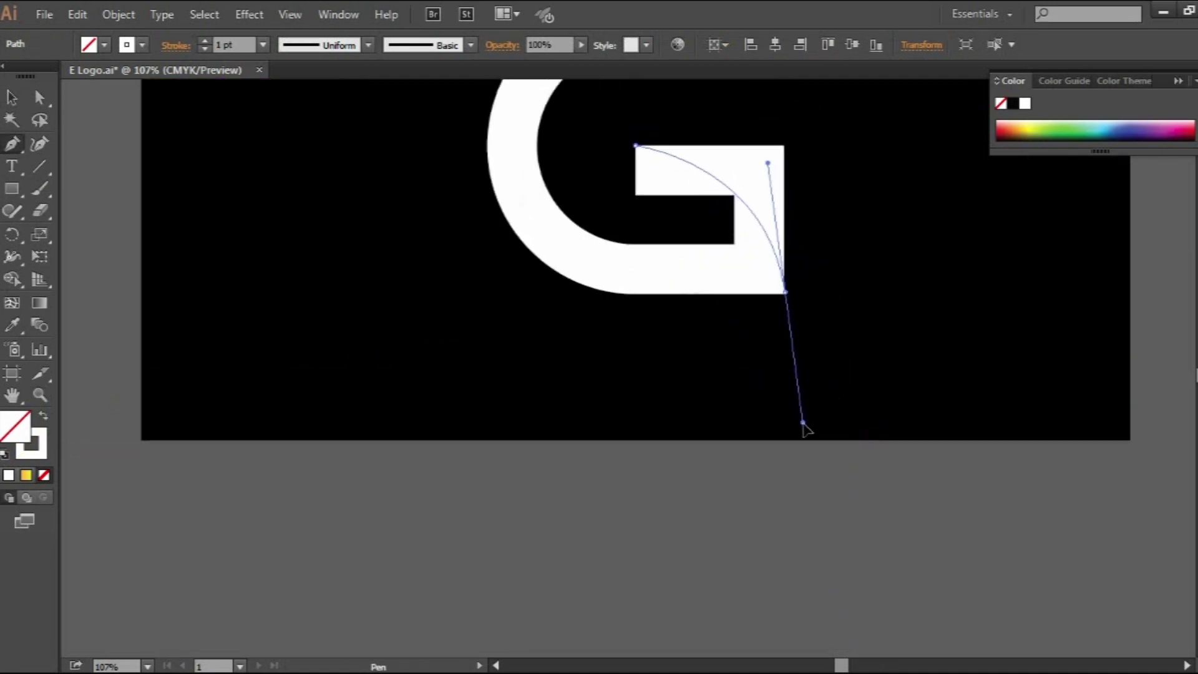
left_click_drag(806, 430, 808, 423)
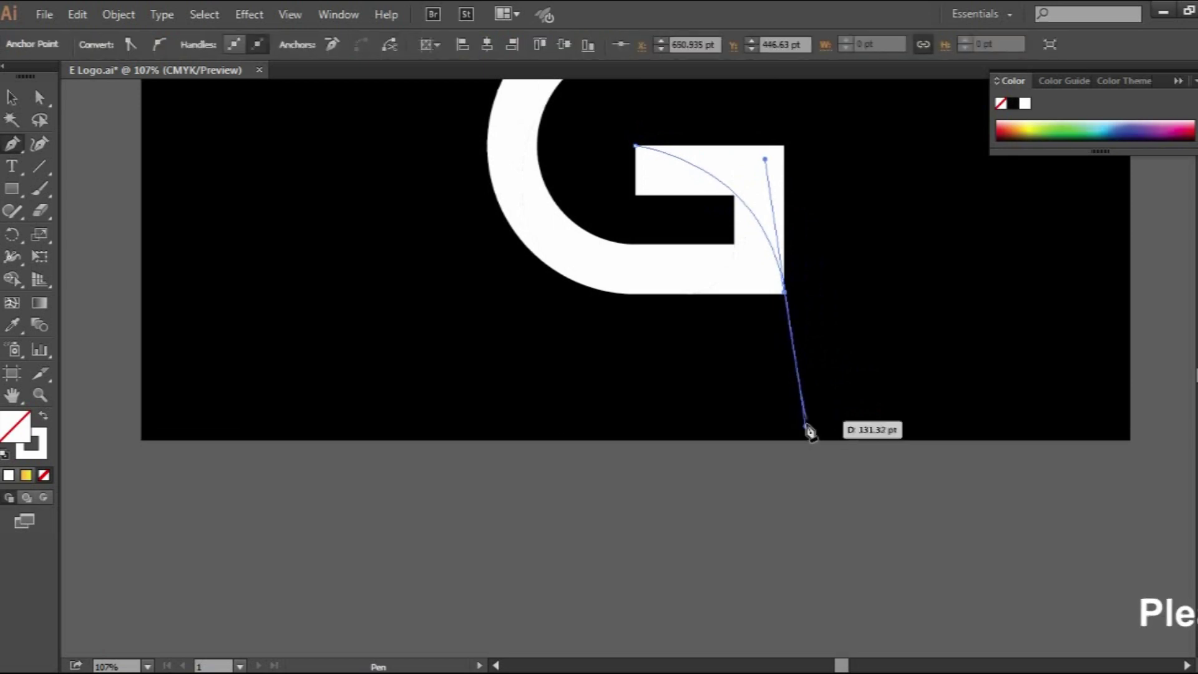
left_click(786, 293)
Select all the artwork and split the top of the G along the upper curve with Shape Builder.
scroll(805, 324, "up", 3)
scroll(818, 365, "up", 3)
left_click(12, 97)
key("ctrl+a")
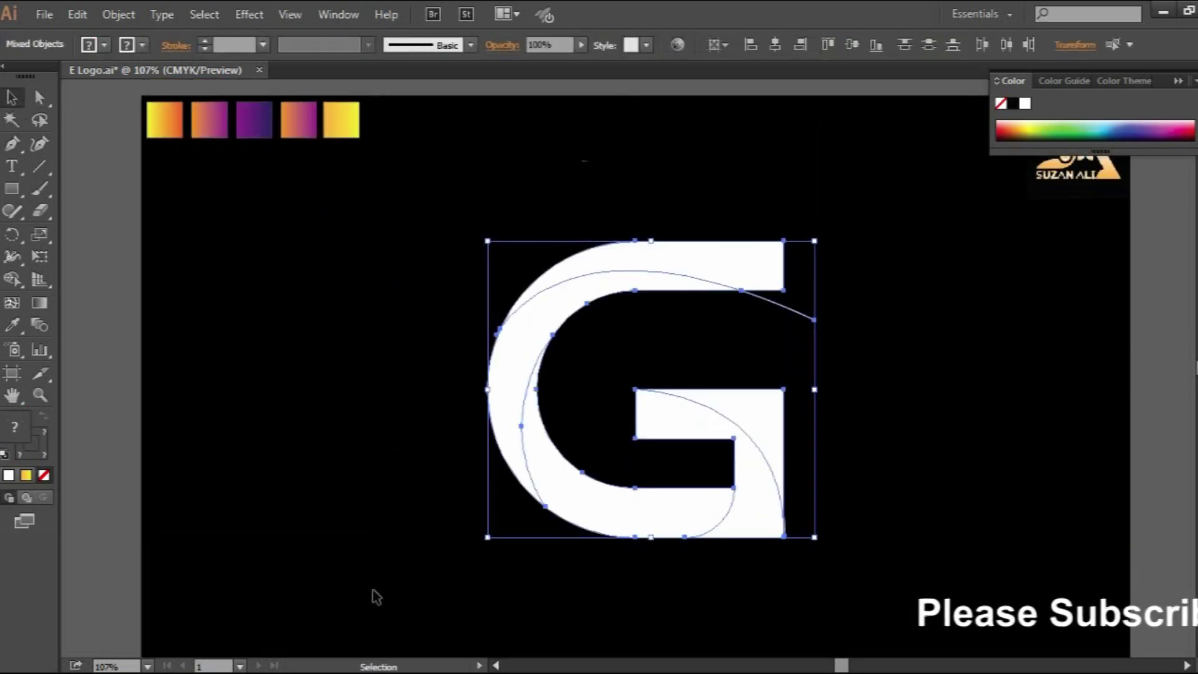
left_click(13, 279)
left_click(588, 286, "alt")
left_click(651, 261, "alt")
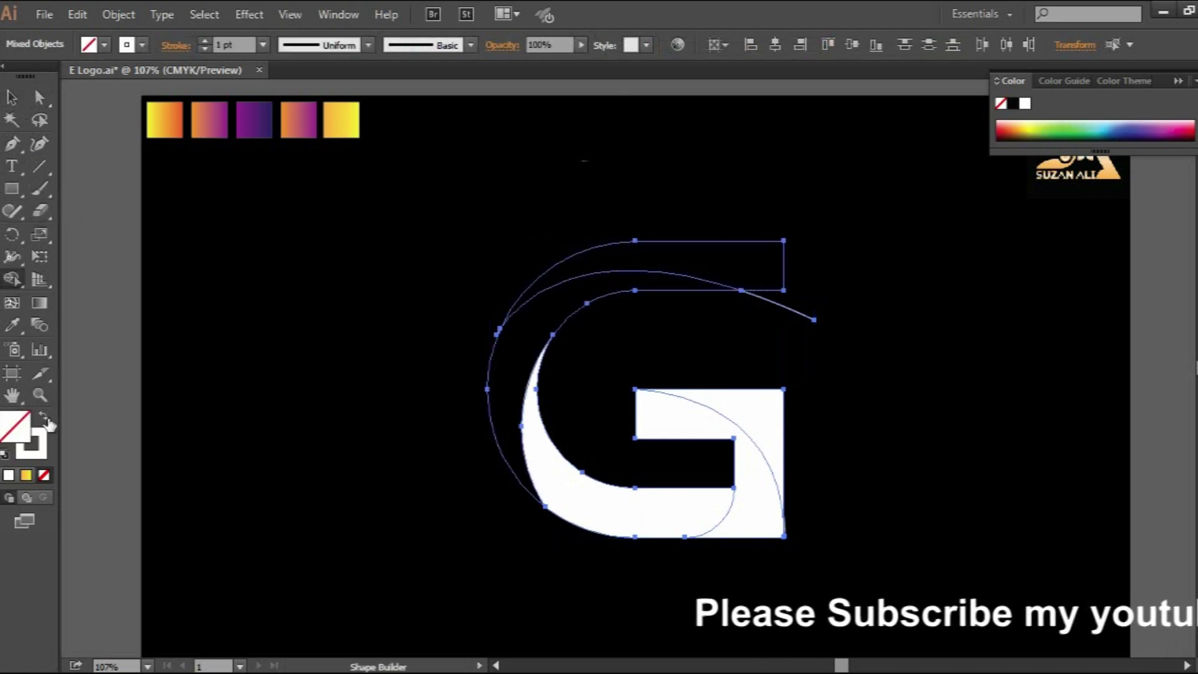
Fill the split top pieces white, divide the right stem along its curve, and remove the upper curve's overhanging end with Shape Builder.
key("shift+x")
left_click(505, 387)
left_click(718, 256)
left_click(757, 462)
left_click(812, 317, "alt")
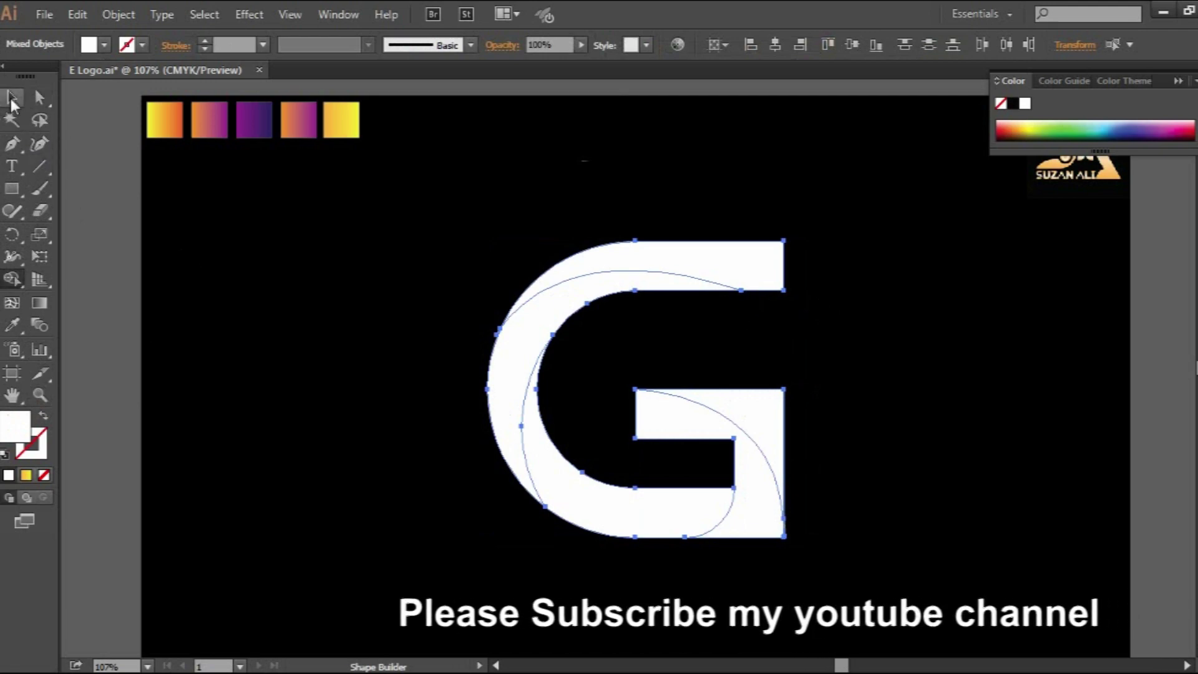
Round the top bar's lower-right corner by about 43 pt and the middle bar's lower-left corner.
left_click(39, 97)
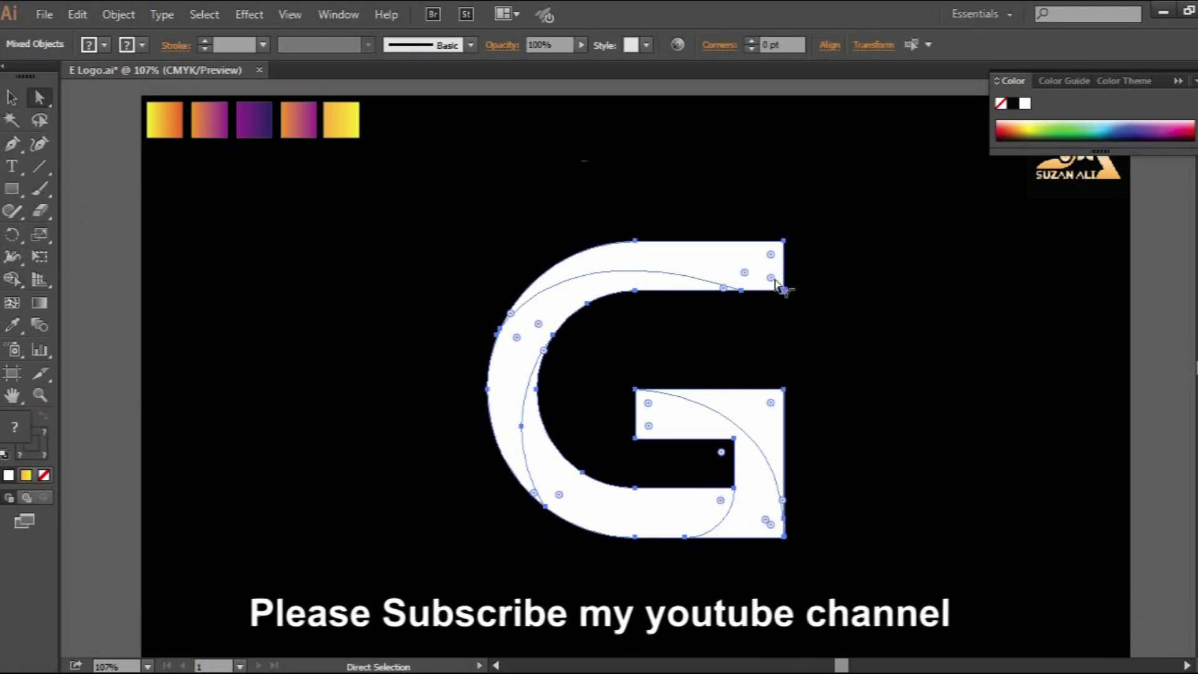
left_click_drag(772, 278, 738, 241)
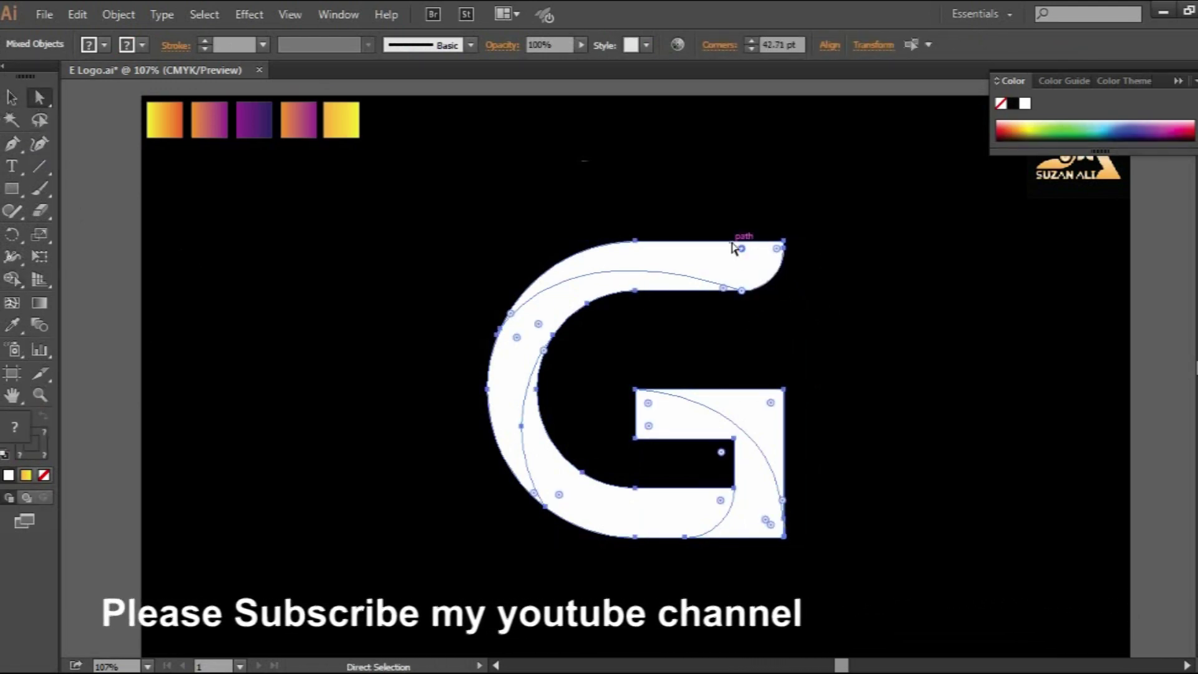
left_click_drag(649, 428, 673, 402)
left_click(12, 97)
left_click(486, 338)
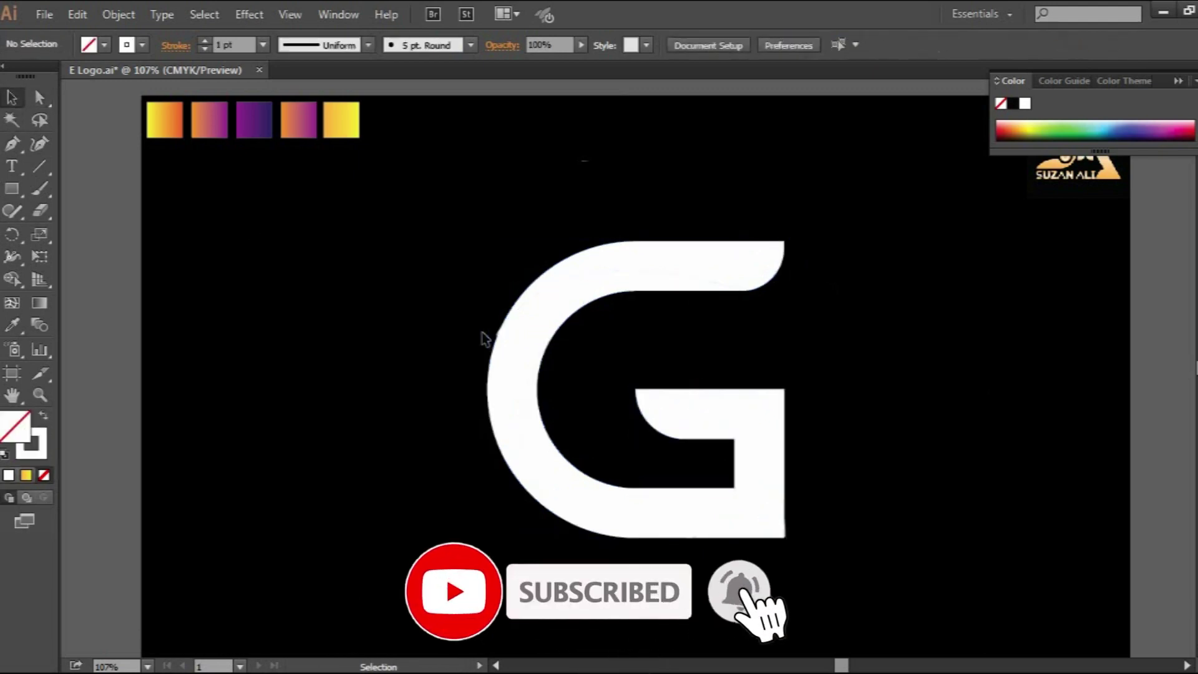
Fill the grouped top segments of the G with the yellow-to-orange-red gradient sampled from the first swatch.
left_click(740, 259)
left_click(11, 327)
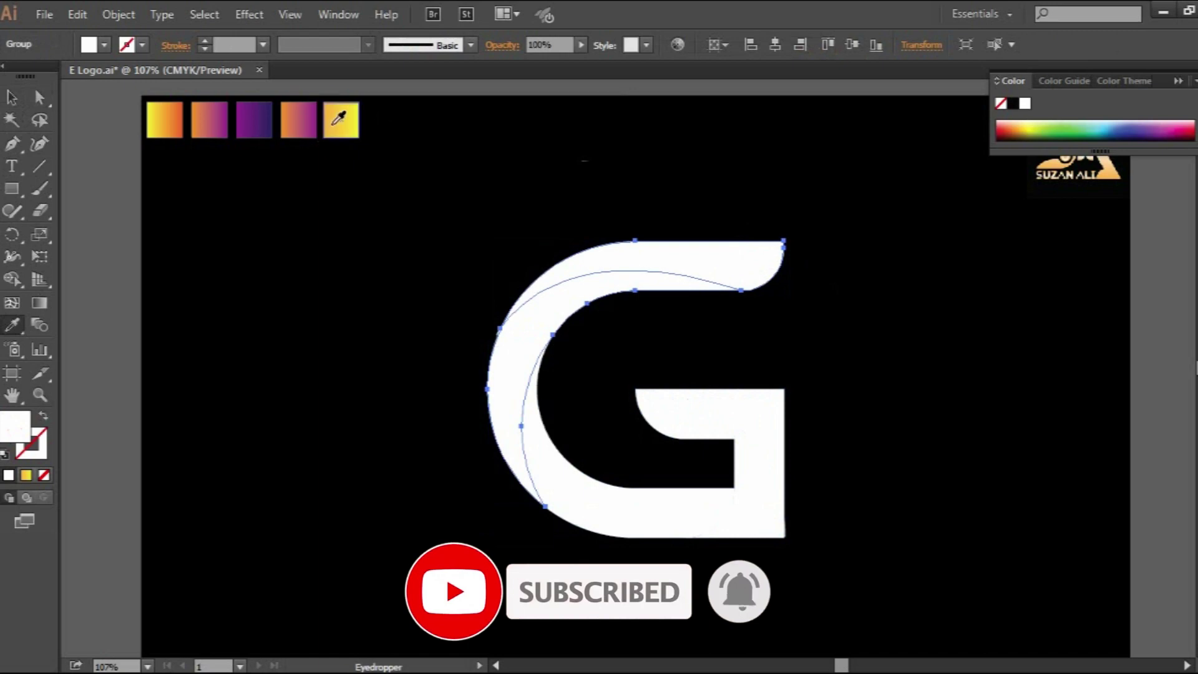
left_click(169, 121)
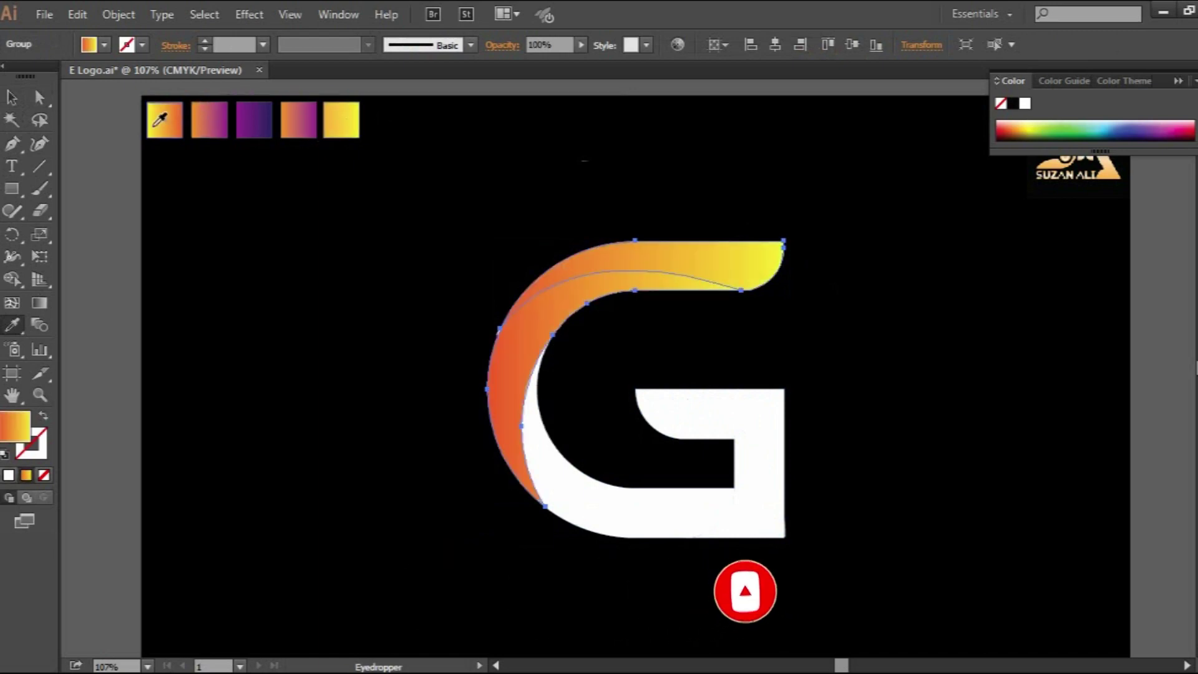
Ungroup the top segments and fill the inner curved one with the orange-to-purple gradient from the second swatch.
left_click(12, 98)
left_click(527, 324)
right_click(529, 328)
left_click(561, 438)
left_click(536, 343)
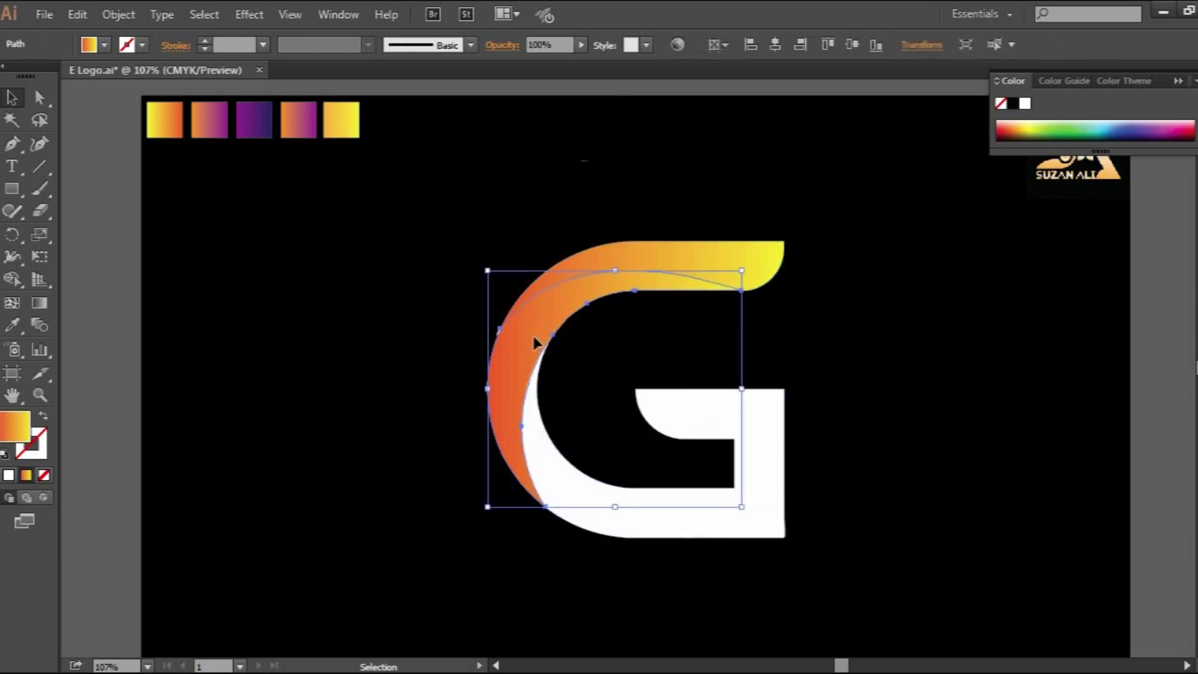
left_click(18, 327)
left_click(212, 122)
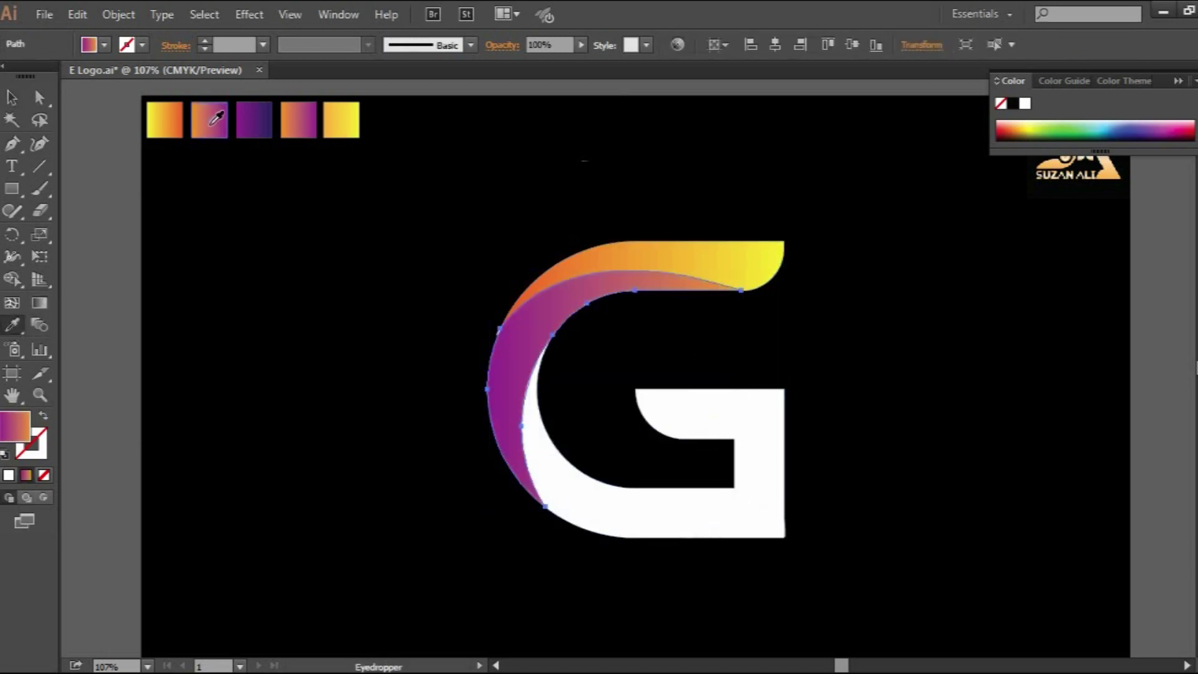
Fill the lower curved segment with the purple-to-dark-blue gradient sampled from the third swatch.
left_click(11, 97)
left_click(517, 450)
left_click(533, 456)
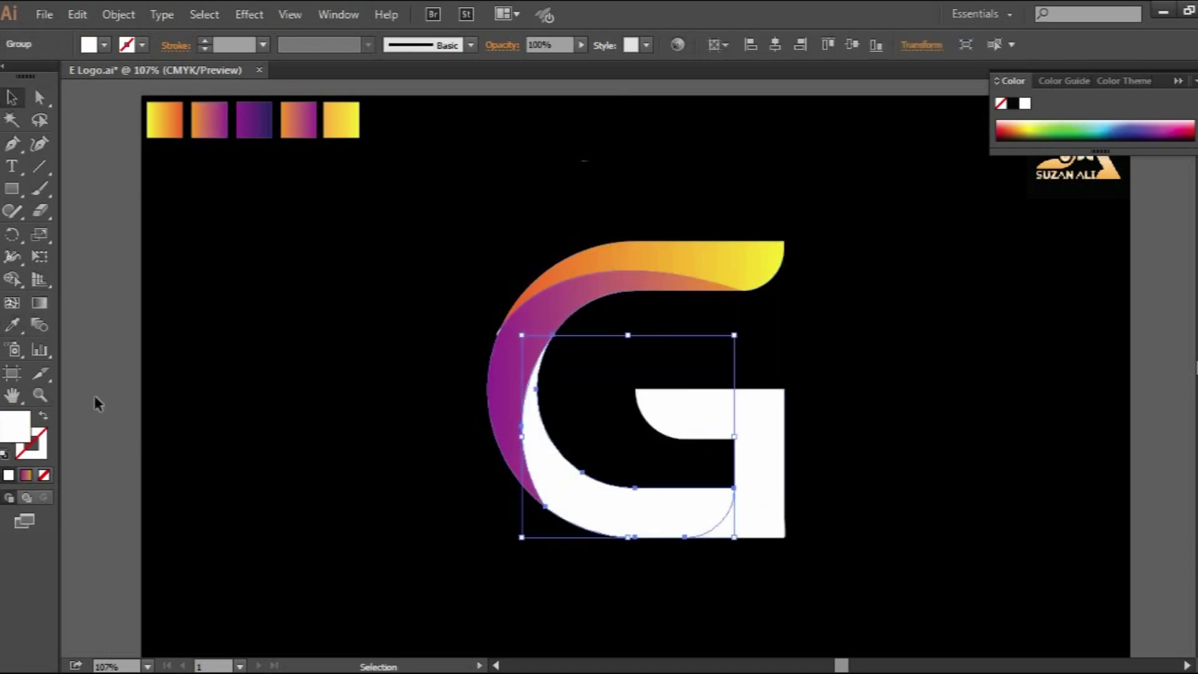
left_click(254, 123)
left_click(253, 318)
Fill the right stem segment with the fourth swatch's orange-to-purple gradient and the white corner piece with the fifth swatch's orange-to-yellow gradient.
left_click(752, 526)
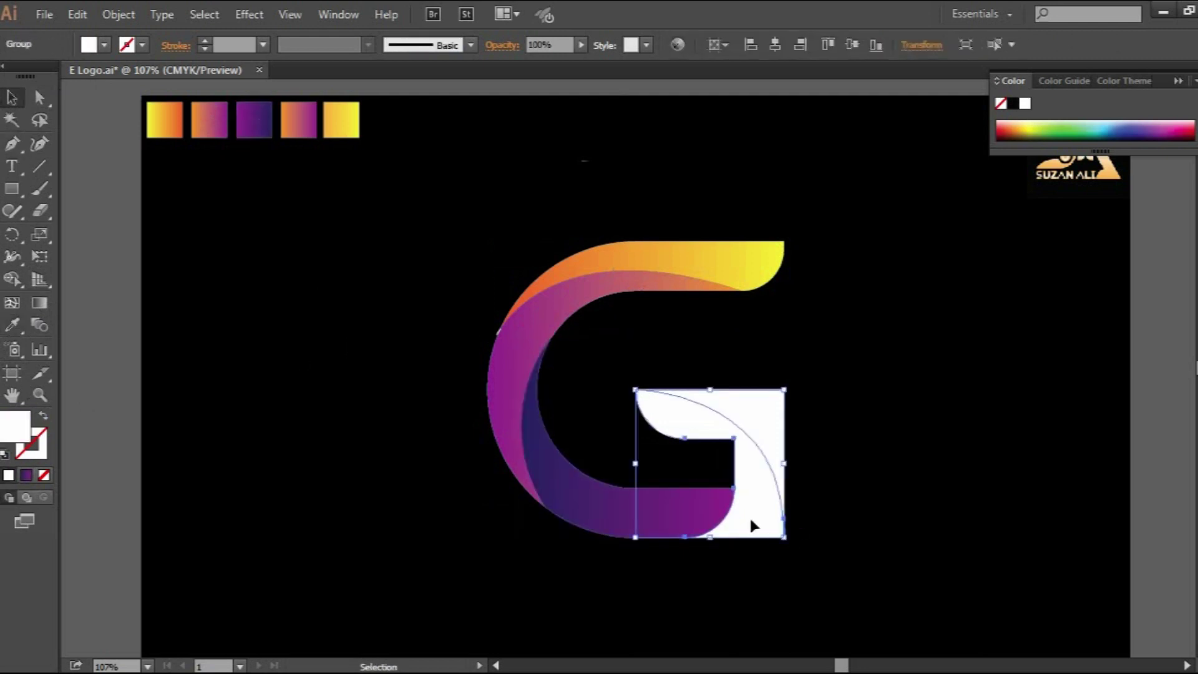
left_click(314, 120)
left_click(759, 421)
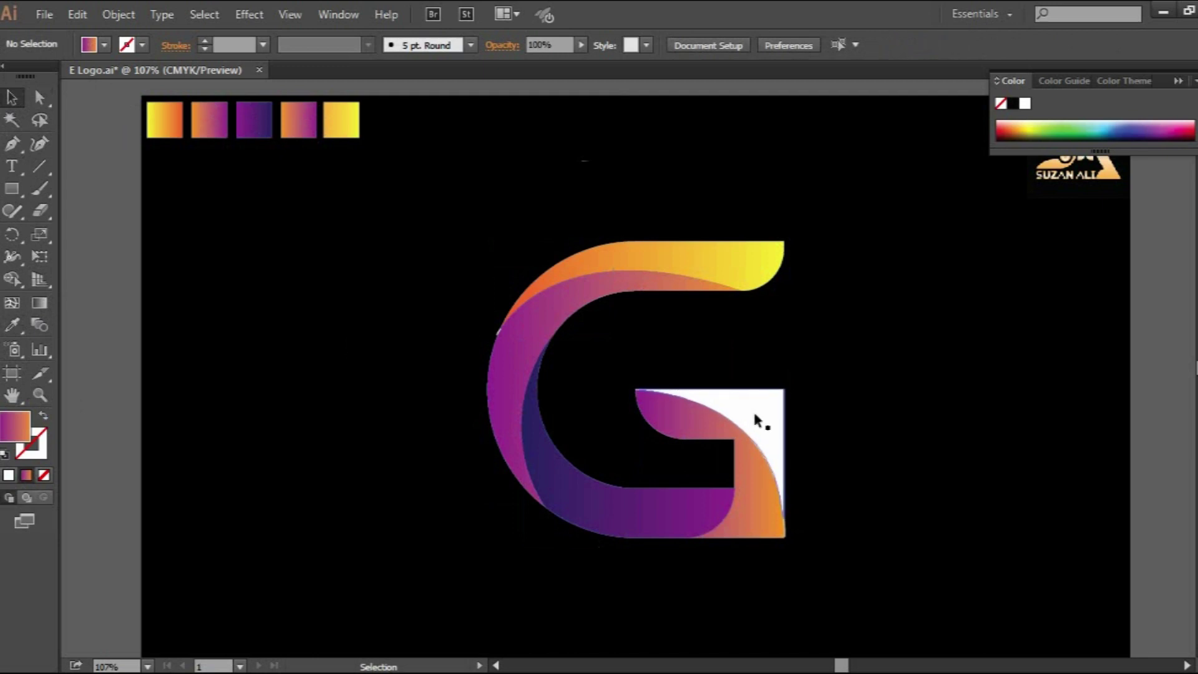
left_click(343, 119)
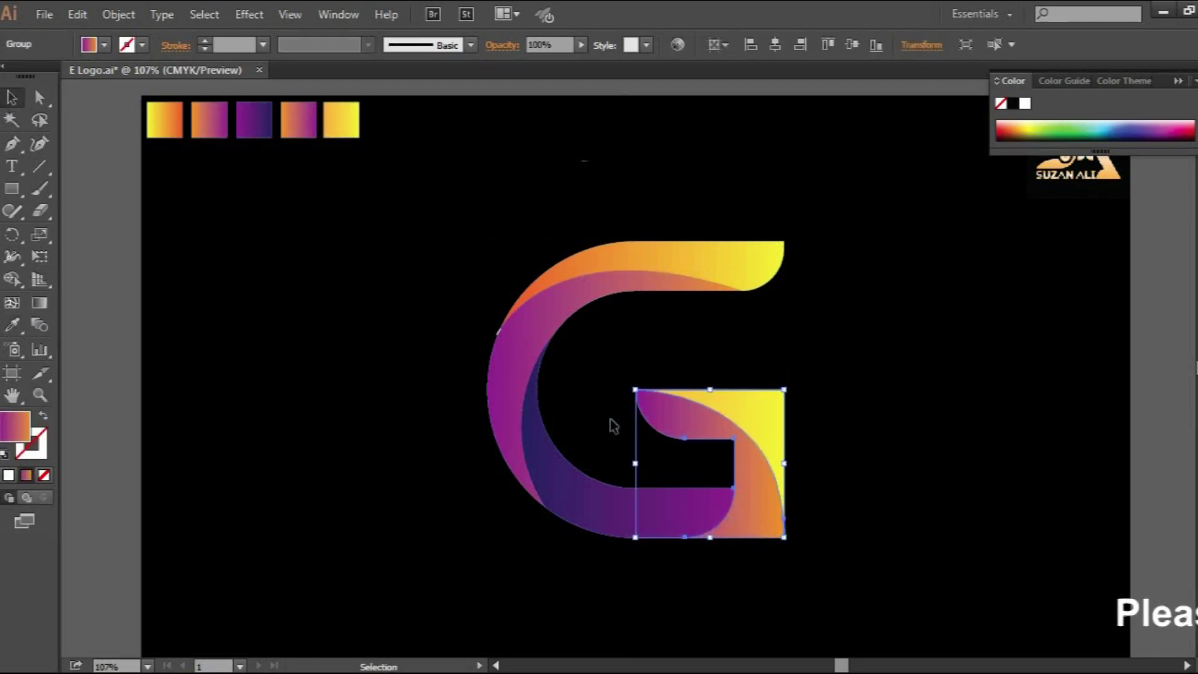
Redirect the right stem segment's gradient diagonally, running from purple at its lower left to orange near the middle bar.
left_click(39, 303)
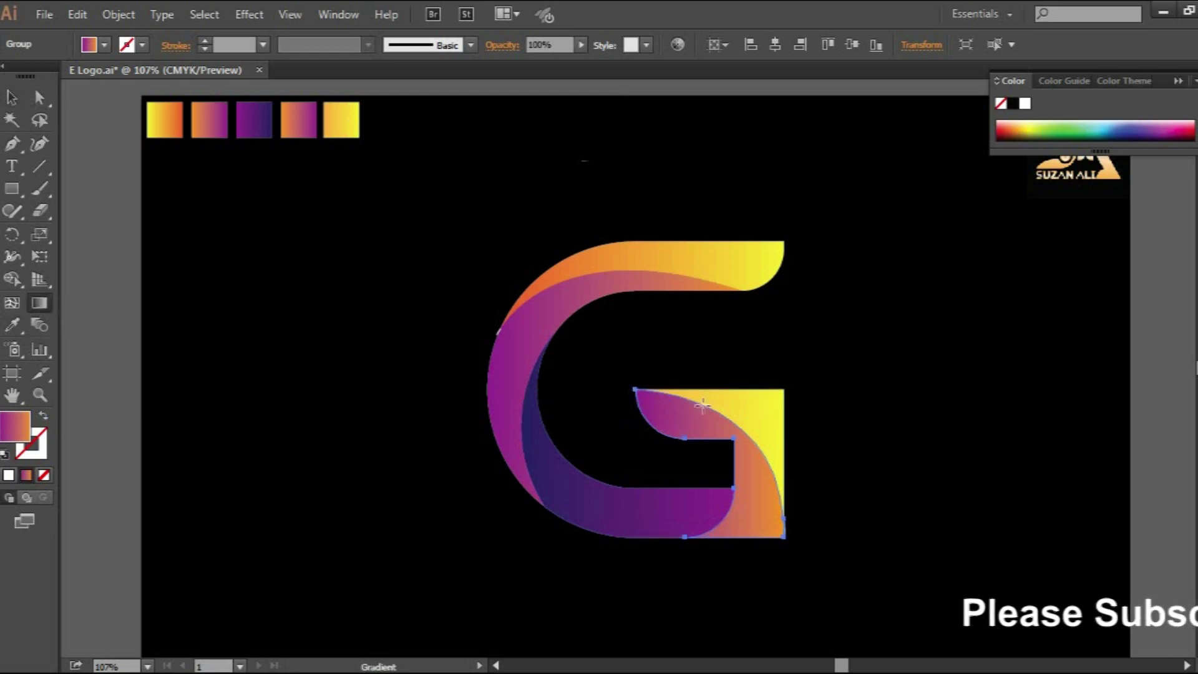
left_click_drag(701, 451, 722, 419)
left_click_drag(680, 535, 706, 412)
left_click_drag(605, 534, 738, 433)
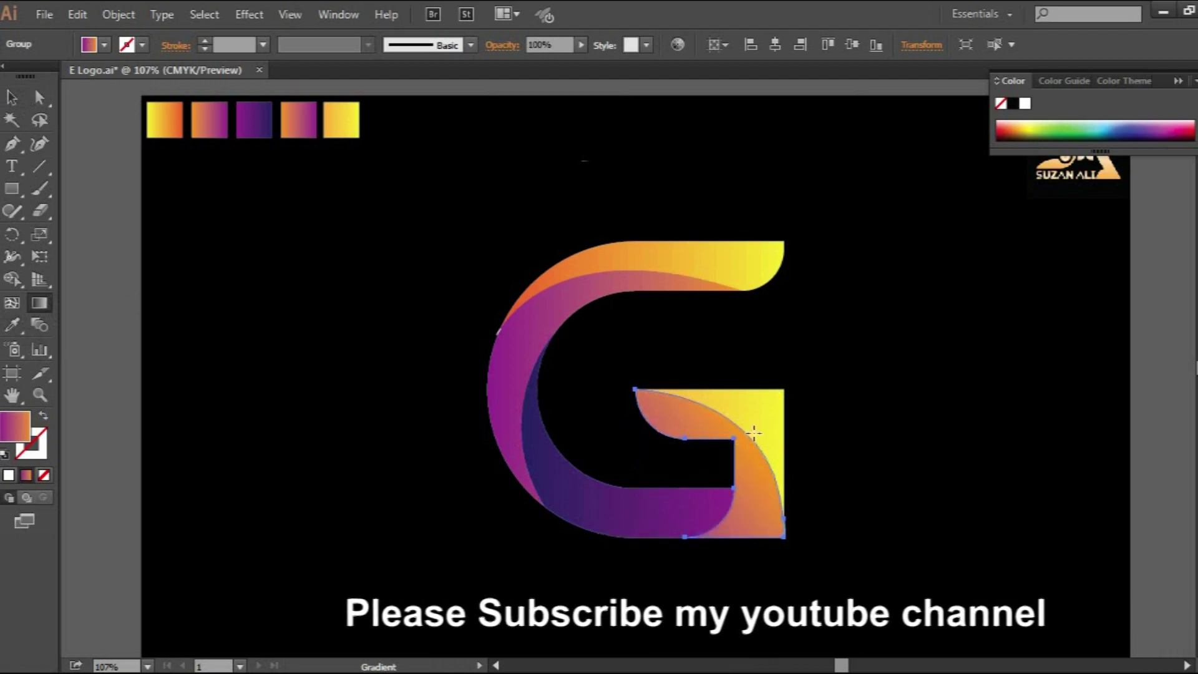
left_click_drag(647, 539, 716, 413)
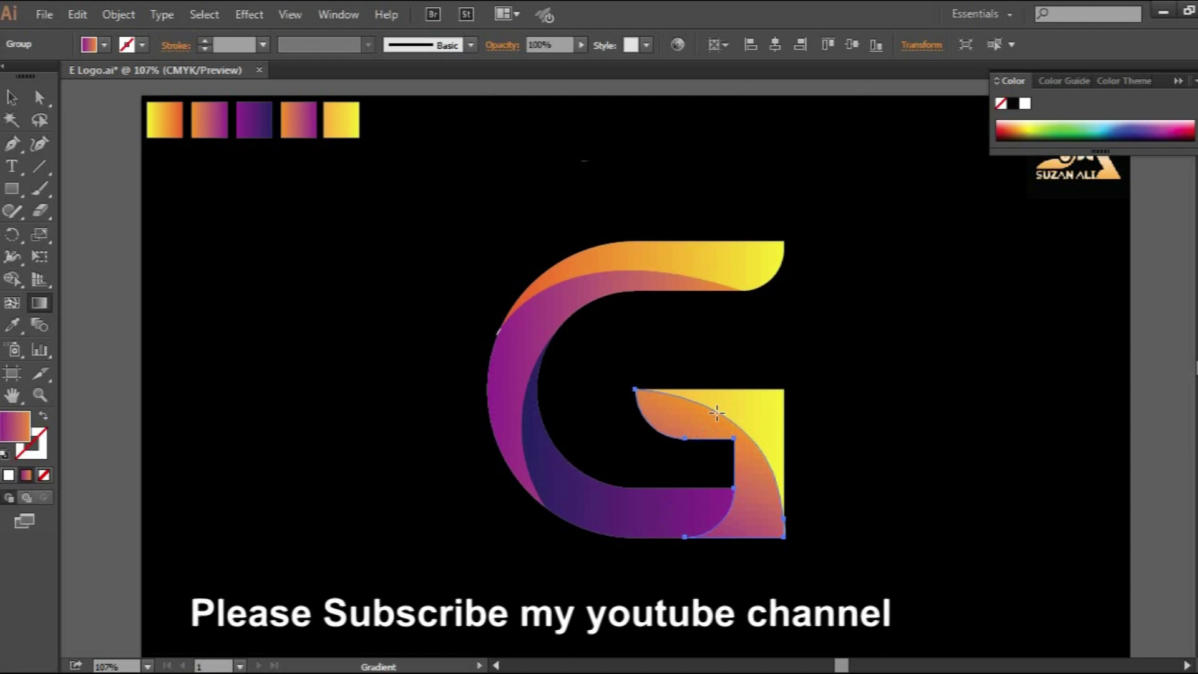
left_click(13, 99)
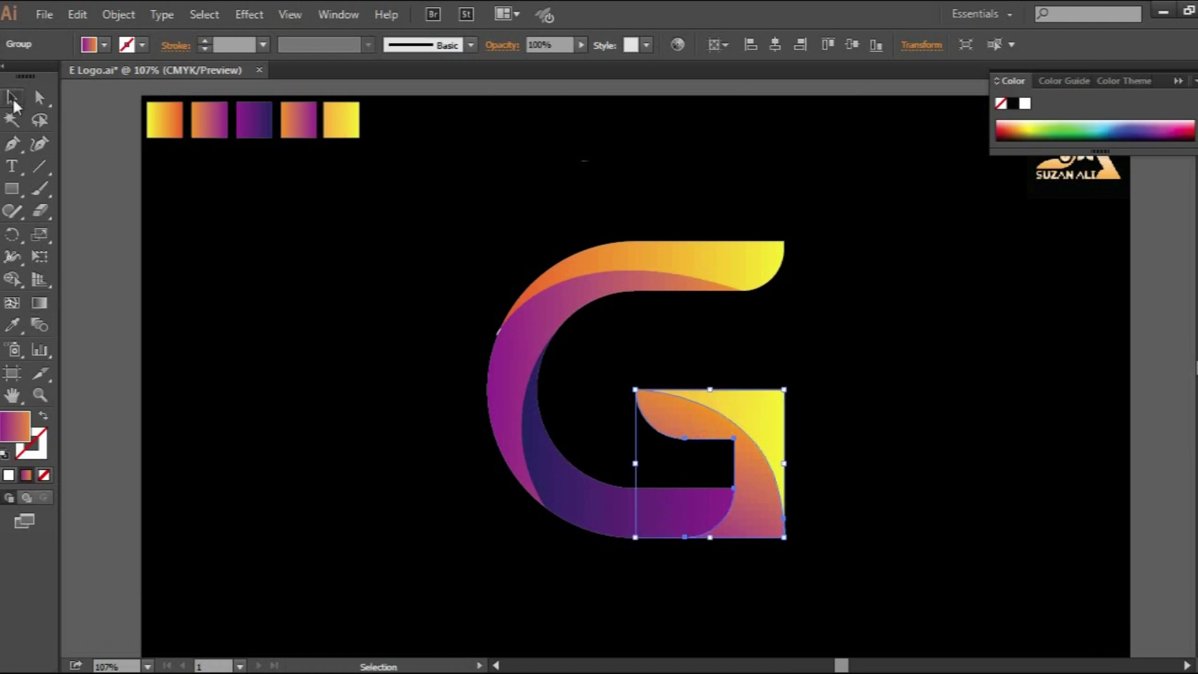